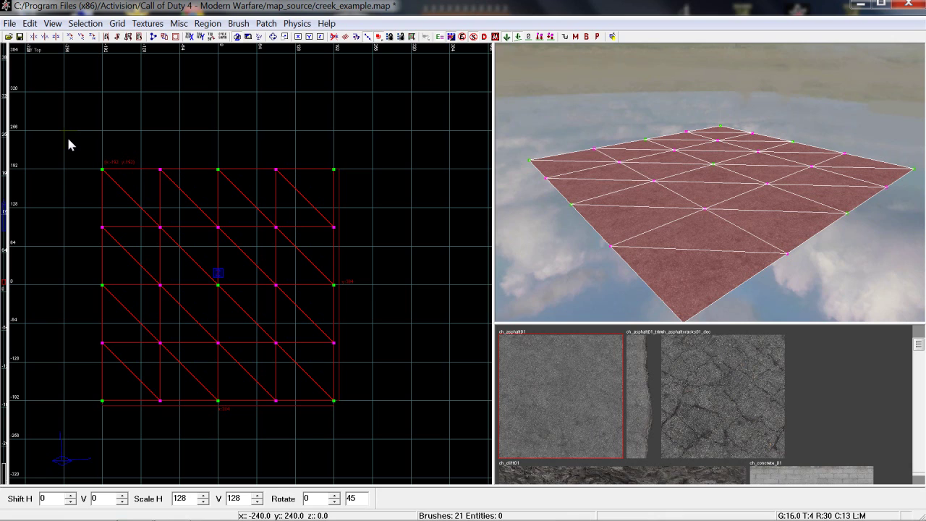
# Practise selecting groups of patch vertices with area selections over a corner, the interior and the upper row, and clear the selection.
pyautogui.moveTo(69, 140); pyautogui.dragTo(137, 202)
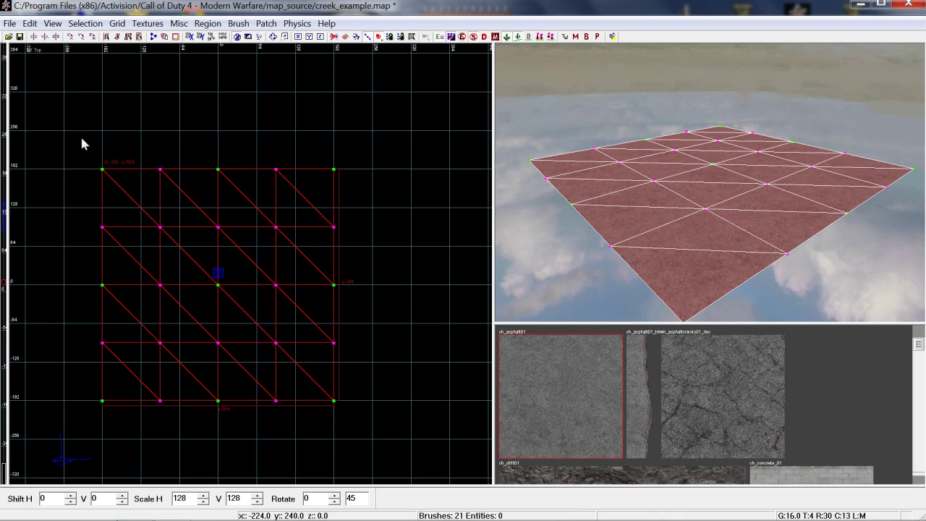
pyautogui.moveTo(74, 144); pyautogui.dragTo(304, 330)
pyautogui.moveTo(71, 125); pyautogui.dragTo(361, 421)
pyautogui.moveTo(75, 145); pyautogui.dragTo(119, 191)
pyautogui.moveTo(196, 221); pyautogui.dragTo(242, 326)
pyautogui.moveTo(171, 304); pyautogui.dragTo(99, 285)
pyautogui.moveTo(89, 210); pyautogui.dragTo(108, 245)
pyautogui.click(79, 204)
pyautogui.moveTo(66, 135); pyautogui.dragTo(296, 307)
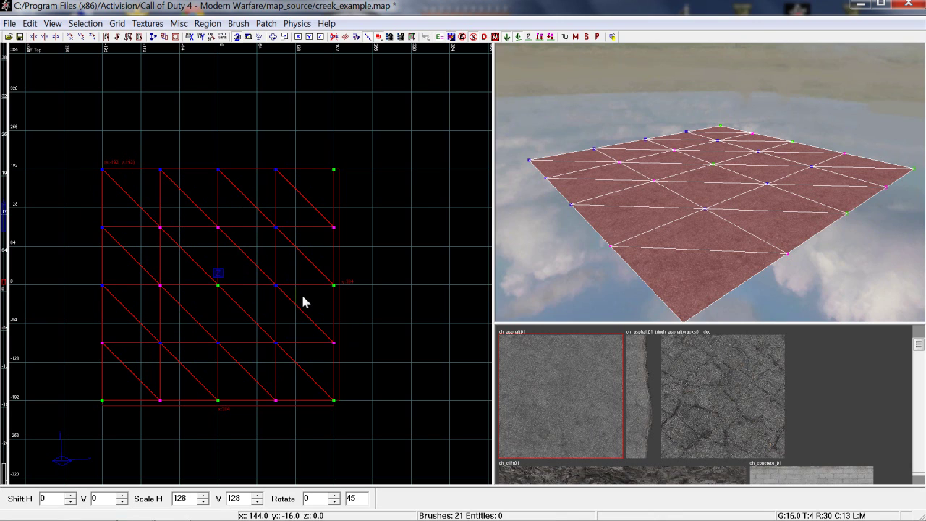
pyautogui.click(78, 209)
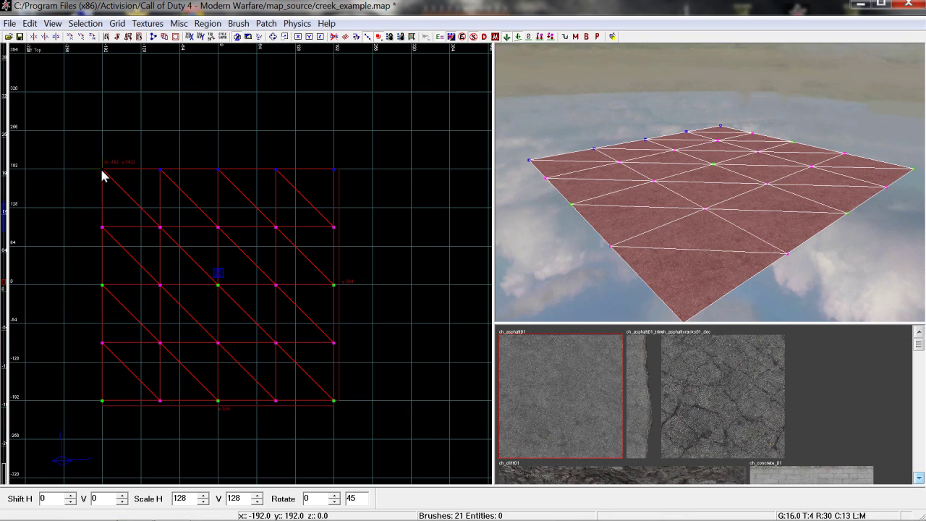
pyautogui.click(207, 238)
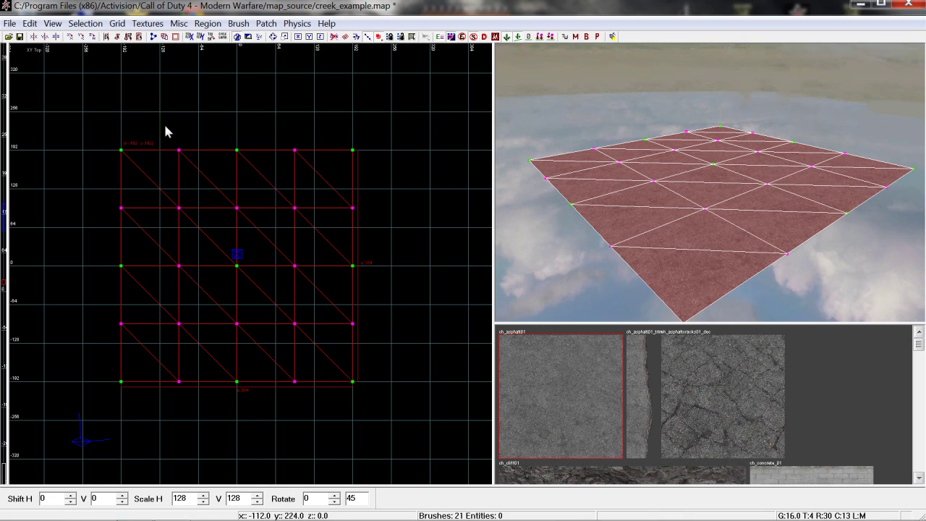
# Select the patch's middle vertex column, insert an extra column beside it and remove that column again, repeating the test once.
pyautogui.moveTo(159, 114); pyautogui.dragTo(260, 185)
pyautogui.press('ctrl+shift+KP_Add')
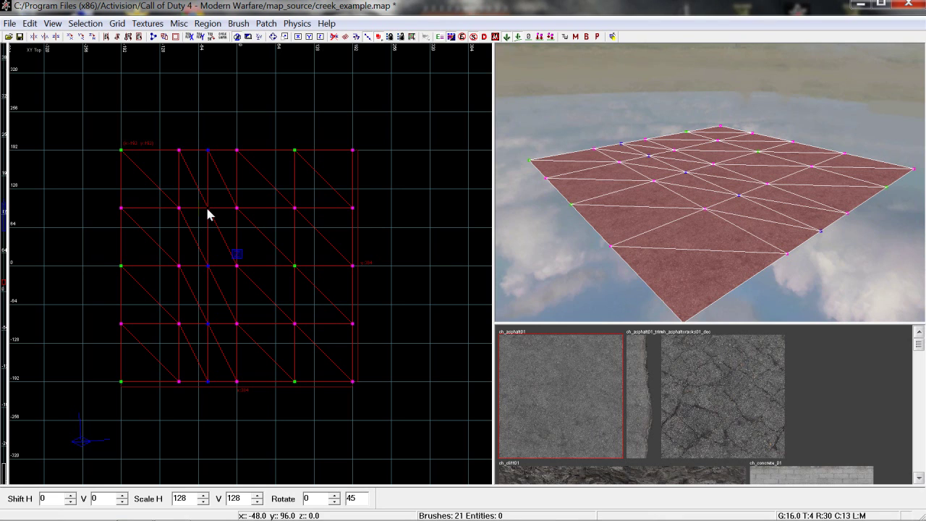
pyautogui.hotkey('ctrl', 'shift', '-')
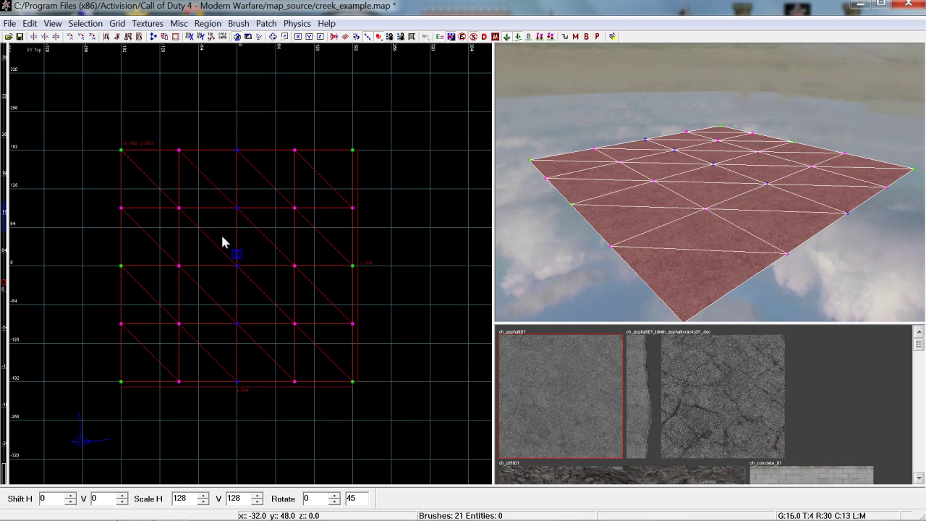
pyautogui.moveTo(159, 142); pyautogui.dragTo(255, 172)
pyautogui.hotkey('ctrl', 'shift', '+')
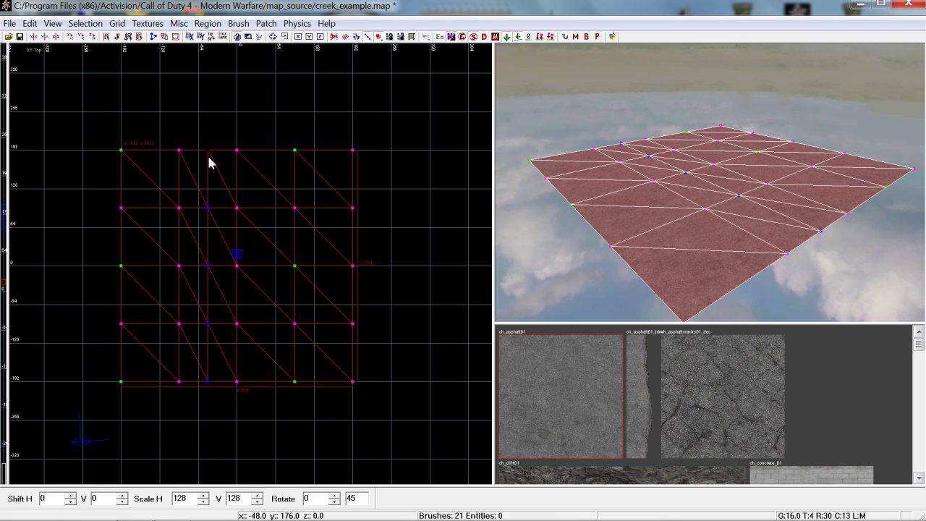
pyautogui.hotkey('ctrl', 'shift', '-')
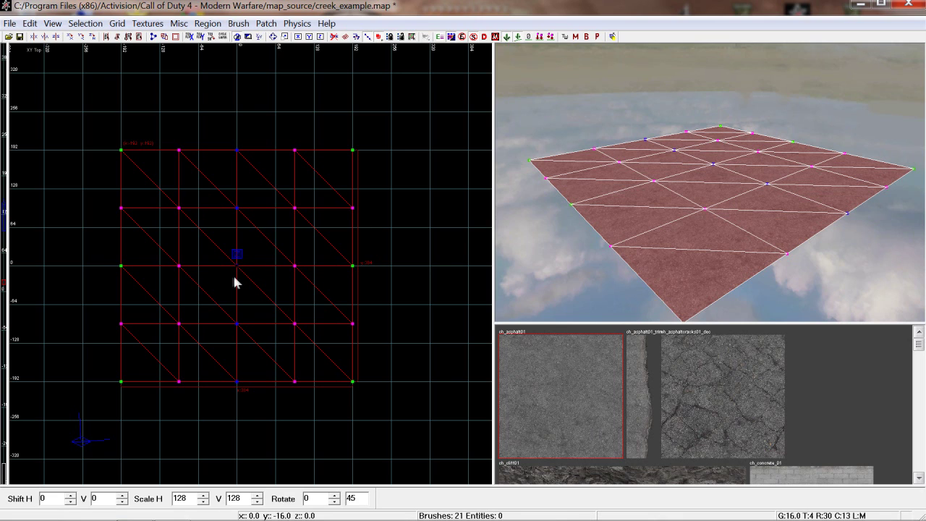
# Split the patch in two along its middle vertex column and select both resulting halves.
pyautogui.press('Escape')
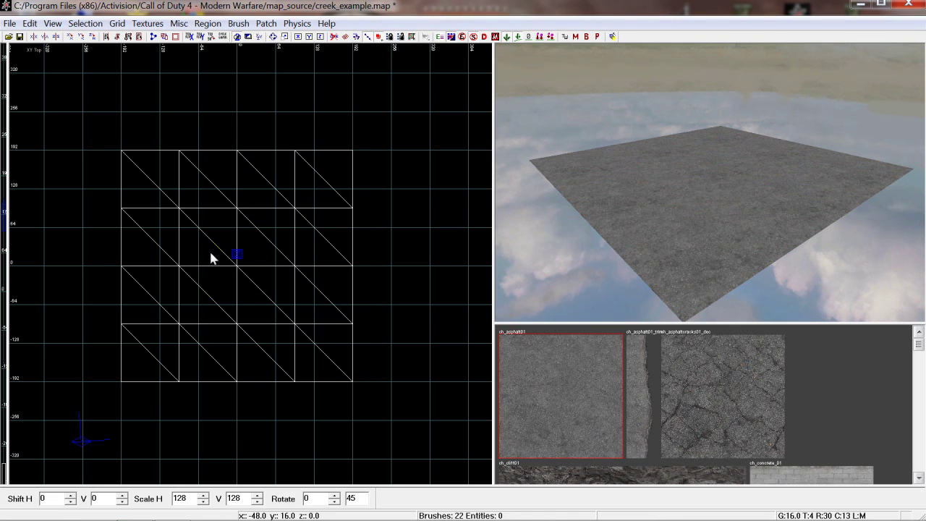
pyautogui.keyDown('shift'); pyautogui.click(211, 256); pyautogui.keyUp('shift')
pyautogui.keyDown('shift'); pyautogui.click(197, 268); pyautogui.keyUp('shift')
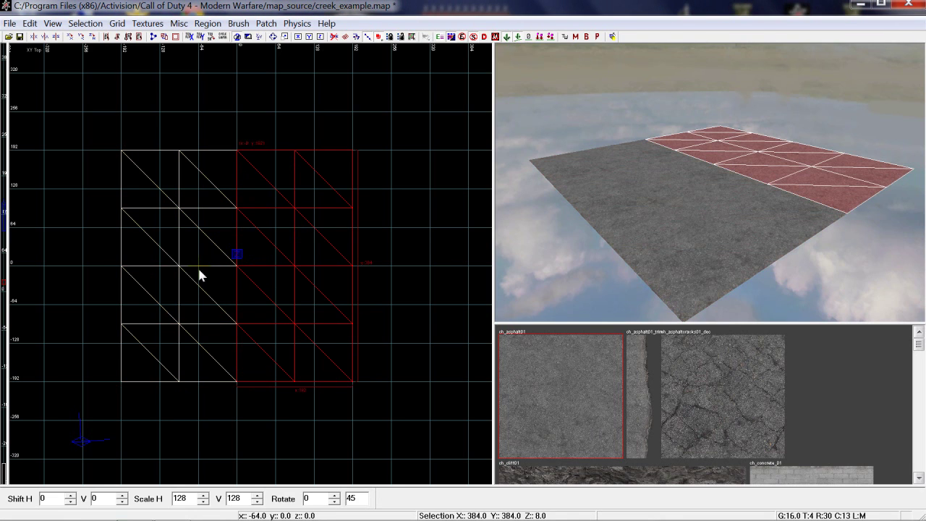
pyautogui.keyDown('shift'); pyautogui.click(271, 264); pyautogui.keyUp('shift')
pyautogui.keyDown('shift'); pyautogui.click(223, 266); pyautogui.keyUp('shift')
pyautogui.keyDown('shift'); pyautogui.click(278, 260); pyautogui.keyUp('shift')
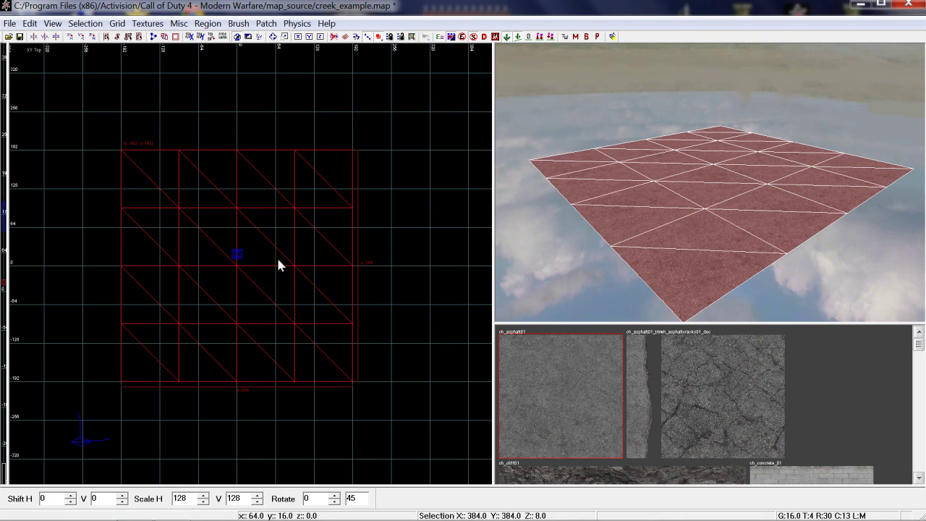
# Toggle the selection of the two patch halves and move the left half about 48 units away from the right half.
pyautogui.keyDown('shift'); pyautogui.click(354, 382); pyautogui.keyUp('shift')
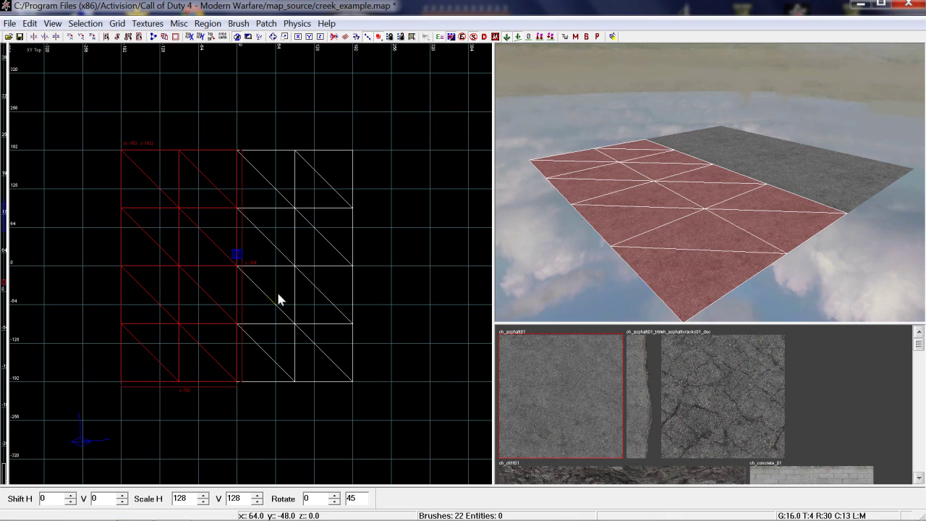
pyautogui.keyDown('shift'); pyautogui.click(287, 331); pyautogui.keyUp('shift')
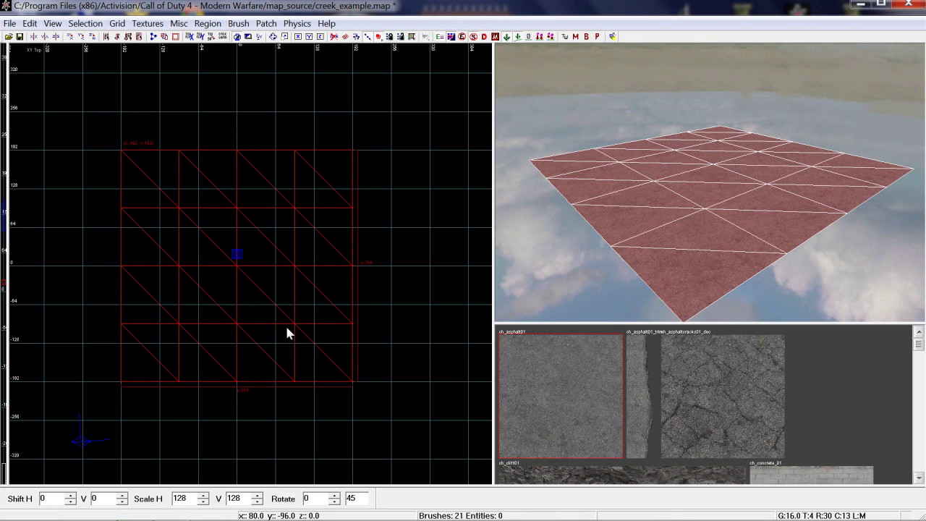
pyautogui.keyDown('shift'); pyautogui.click(287, 328); pyautogui.keyUp('shift')
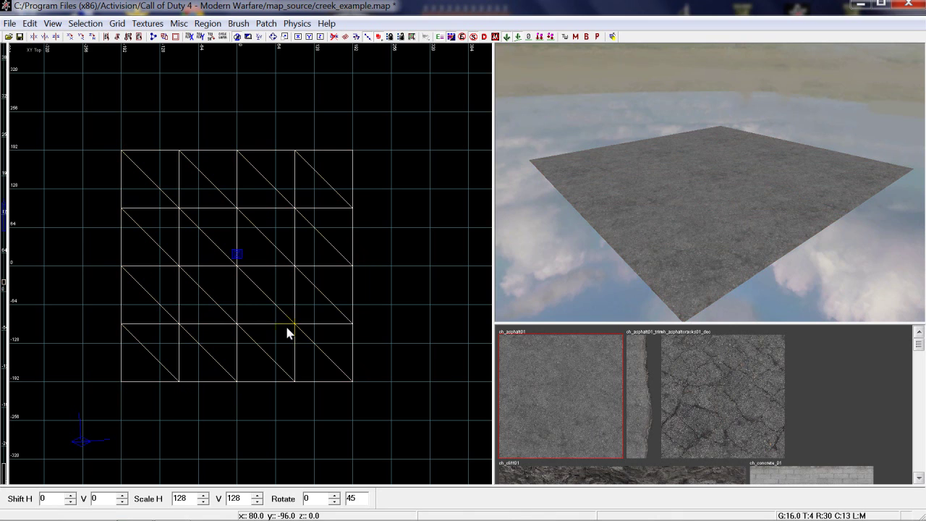
pyautogui.keyDown('shift'); pyautogui.click(272, 301); pyautogui.keyUp('shift')
pyautogui.keyDown('shift'); pyautogui.click(272, 301); pyautogui.keyUp('shift')
pyautogui.keyDown('shift'); pyautogui.click(272, 301); pyautogui.keyUp('shift')
pyautogui.keyDown('shift'); pyautogui.click(272, 301); pyautogui.keyUp('shift')
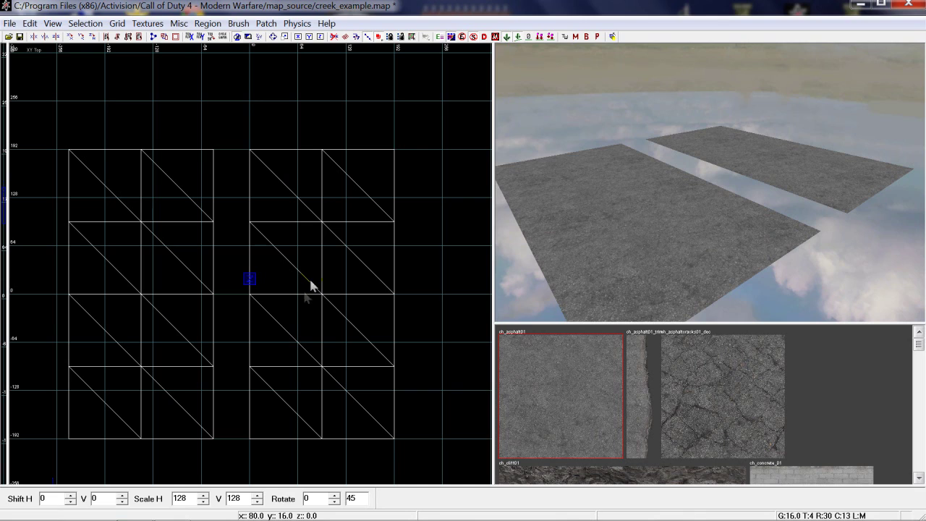
# Select both separated patch halves and weld their facing edge vertices pair by pair, working down from the upper row.
pyautogui.keyDown('shift'); pyautogui.click(302, 305); pyautogui.keyUp('shift')
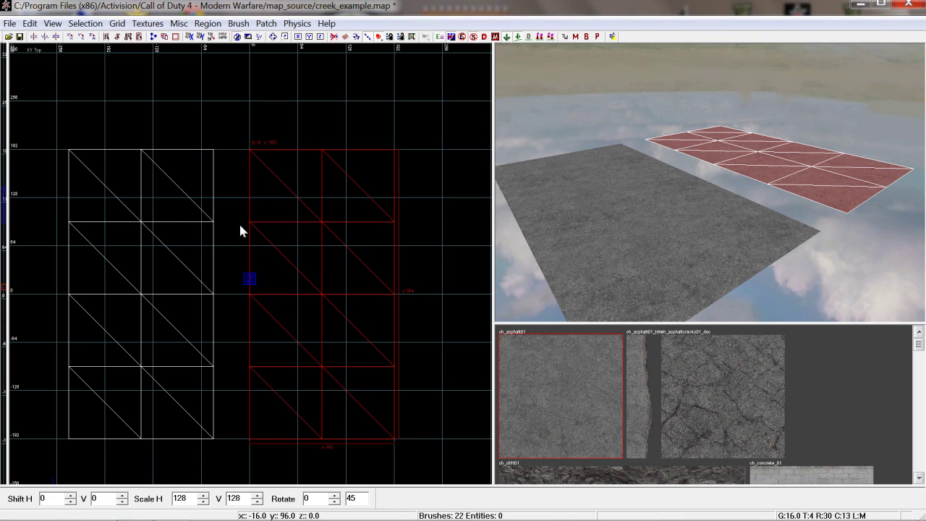
pyautogui.press('Escape')
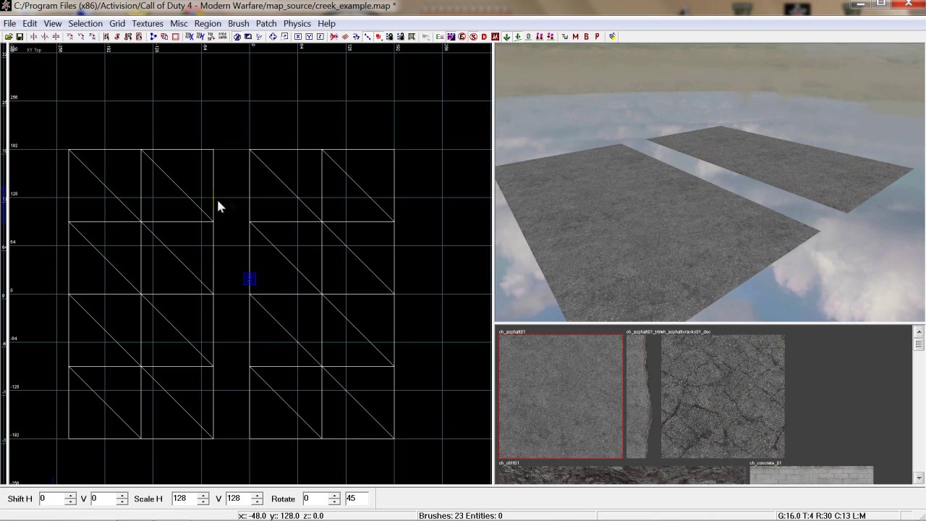
pyautogui.keyDown('shift'); pyautogui.click(319, 266); pyautogui.keyUp('shift')
pyautogui.keyDown('shift'); pyautogui.click(167, 259); pyautogui.keyUp('shift')
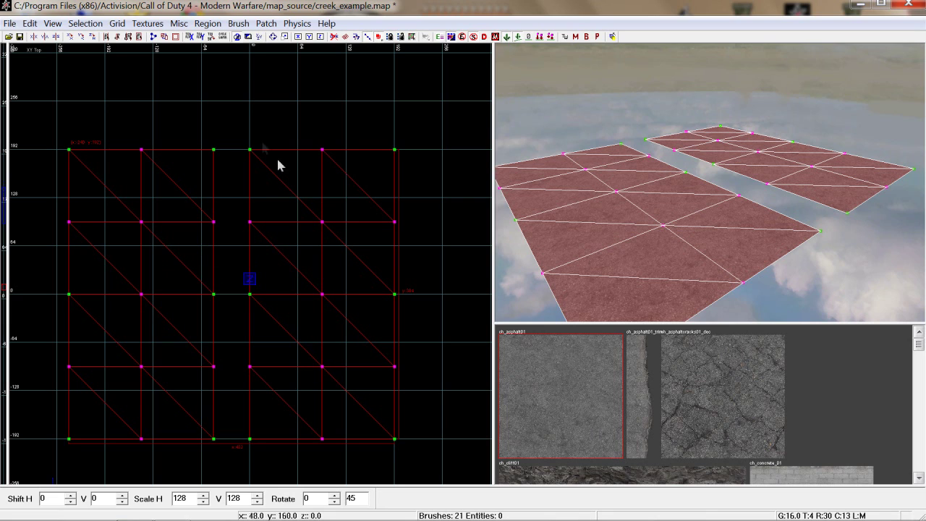
pyautogui.moveTo(187, 119); pyautogui.dragTo(262, 328)
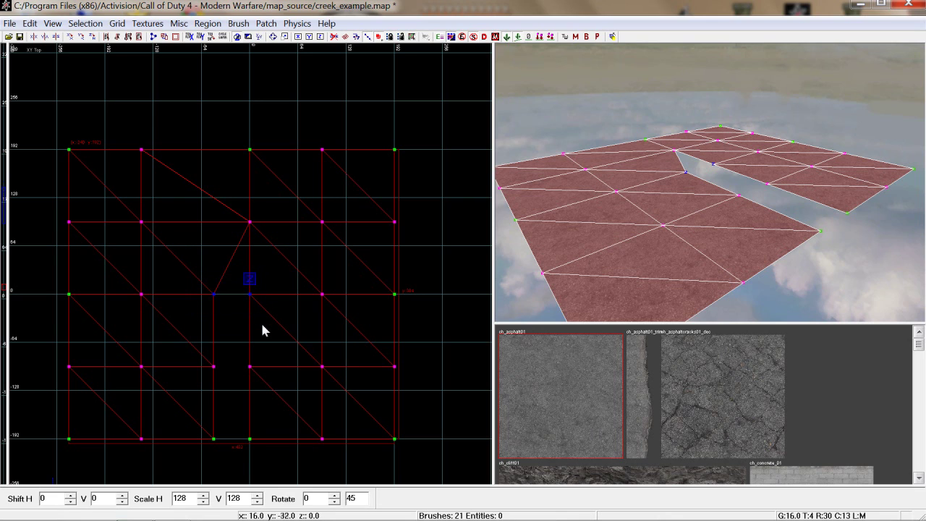
pyautogui.moveTo(184, 331); pyautogui.dragTo(281, 409)
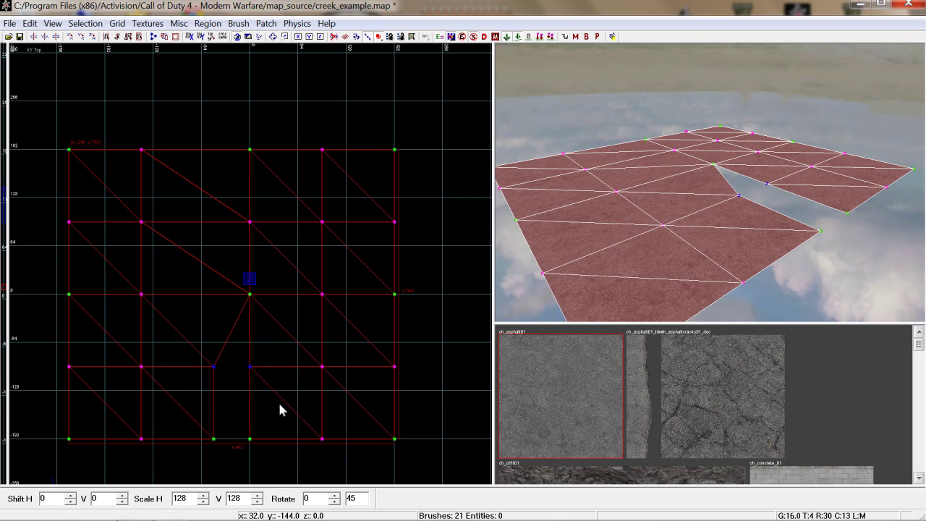
pyautogui.press('Down')
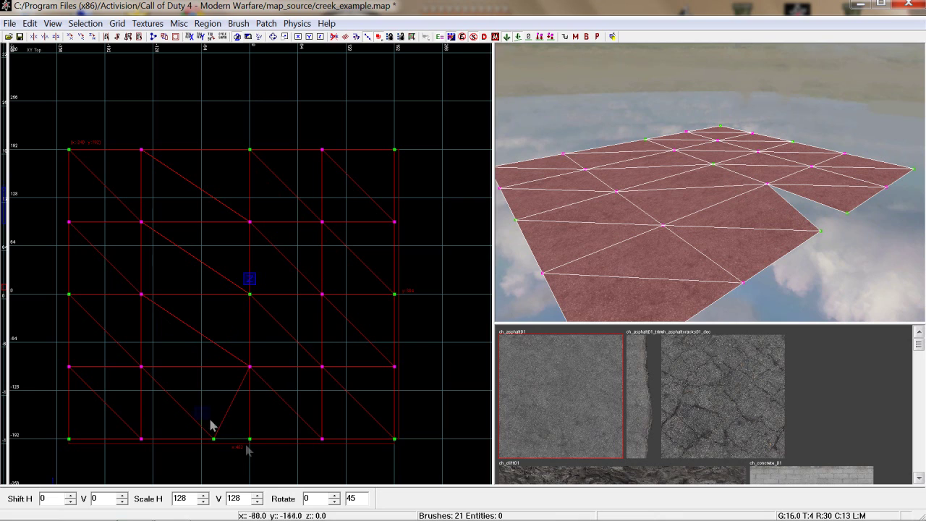
pyautogui.hotkey('ctrl', 'z')
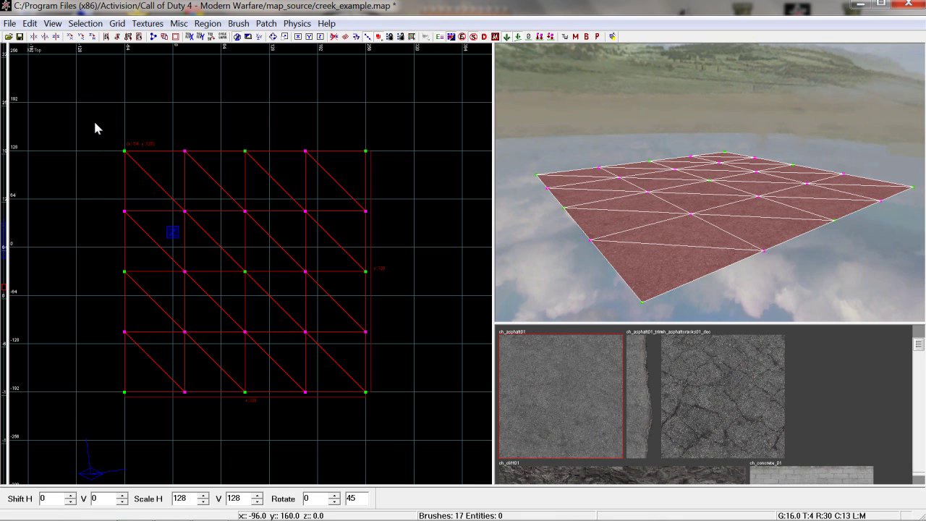
# Select the patch's nine upper-left vertices and raise them about 32 units, shifting them about 16 units inward along X.
pyautogui.moveTo(94, 123); pyautogui.dragTo(140, 177)
pyautogui.moveTo(127, 151)
pyautogui.mouseDown()
pyautogui.moveTo(120, 124)
pyautogui.moveTo(103, 157)
pyautogui.moveTo(137, 164)
pyautogui.moveTo(128, 124)
pyautogui.moveTo(97, 162)
pyautogui.moveTo(130, 166)
pyautogui.moveTo(126, 132)
pyautogui.moveTo(108, 154)
pyautogui.moveTo(128, 150)
pyautogui.mouseUp()
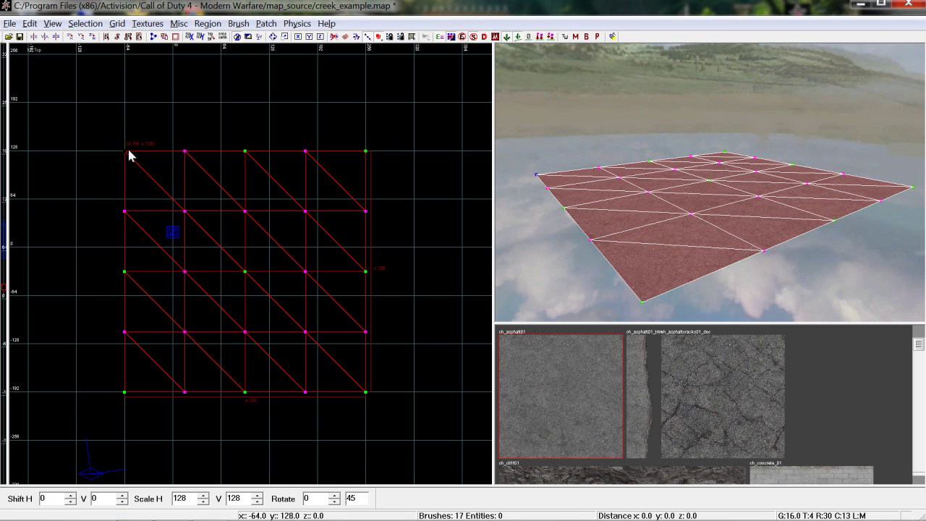
pyautogui.moveTo(91, 114); pyautogui.dragTo(231, 269)
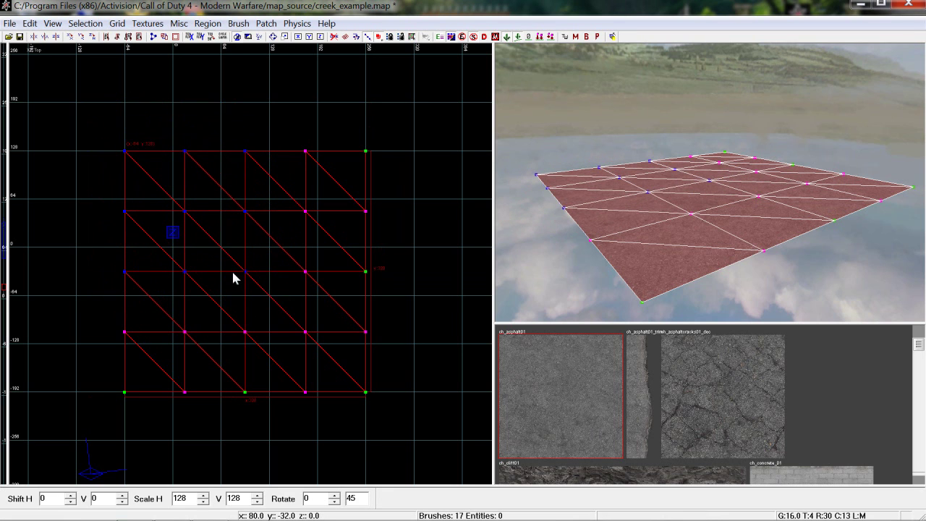
pyautogui.hotkey('ctrl', 'Tab')
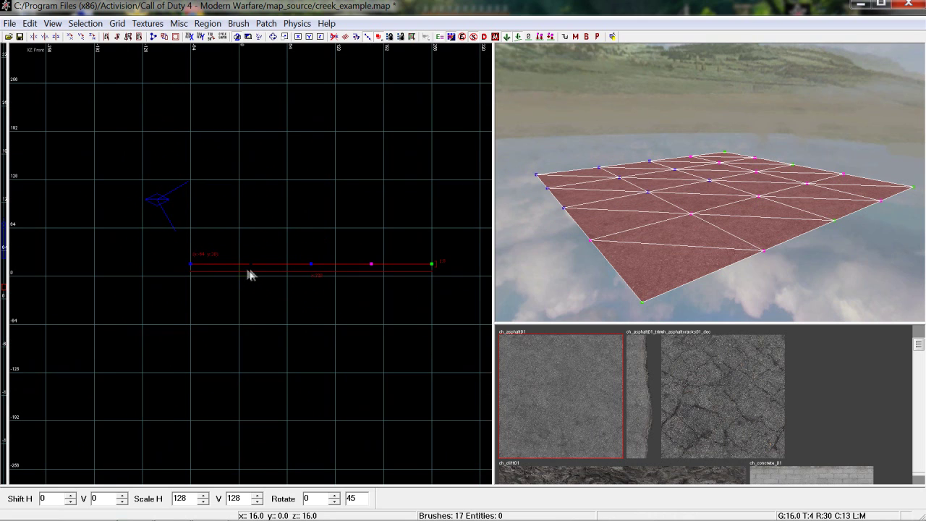
pyautogui.moveTo(251, 267)
pyautogui.mouseDown()
pyautogui.moveTo(230, 246)
pyautogui.moveTo(285, 254)
pyautogui.moveTo(258, 217)
pyautogui.moveTo(253, 289)
pyautogui.moveTo(263, 258)
pyautogui.moveTo(251, 265)
pyautogui.mouseUp()
pyautogui.moveTo(645, 234); pyautogui.dragTo(630, 234, button='right')
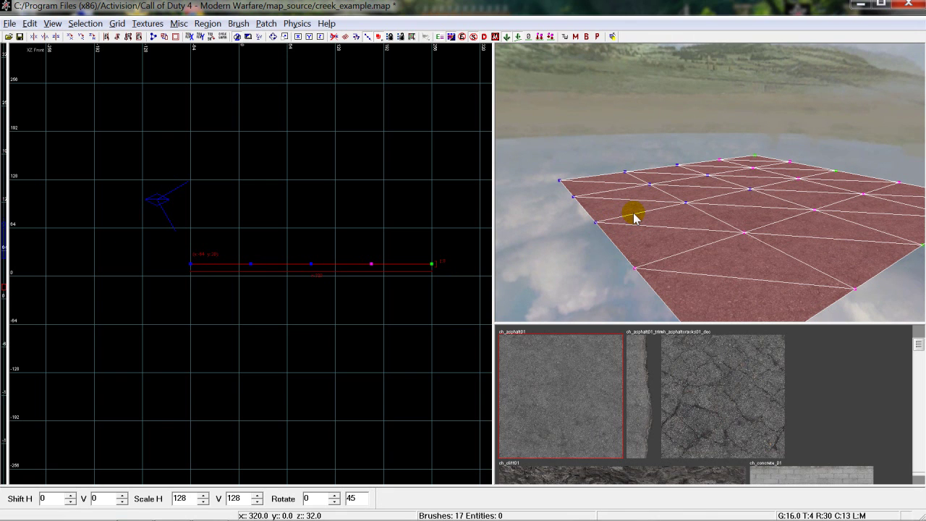
pyautogui.moveTo(634, 213); pyautogui.dragTo(637, 233)
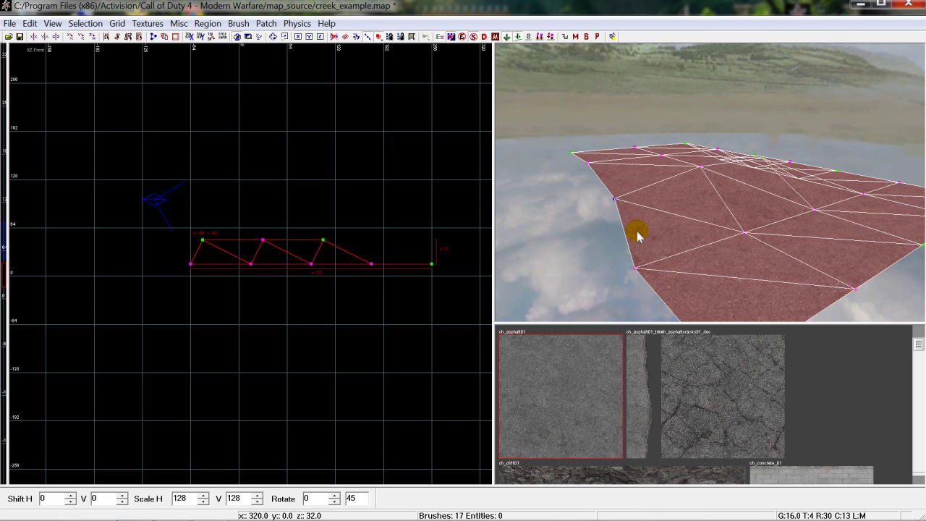
# Return to the top view and select the vertex column along the patch's left edge.
pyautogui.hotkey('ctrl', 'Tab')
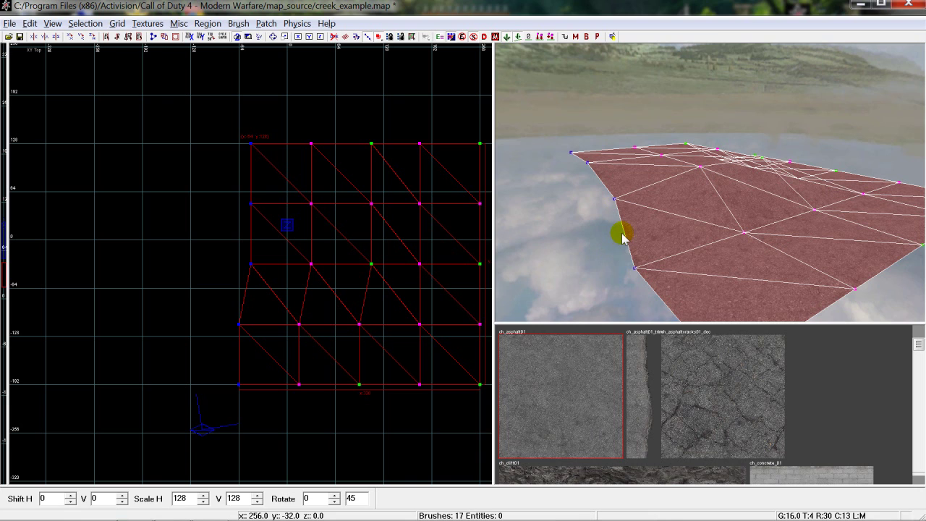
pyautogui.moveTo(622, 232); pyautogui.dragTo(613, 209)
pyautogui.click(615, 208)
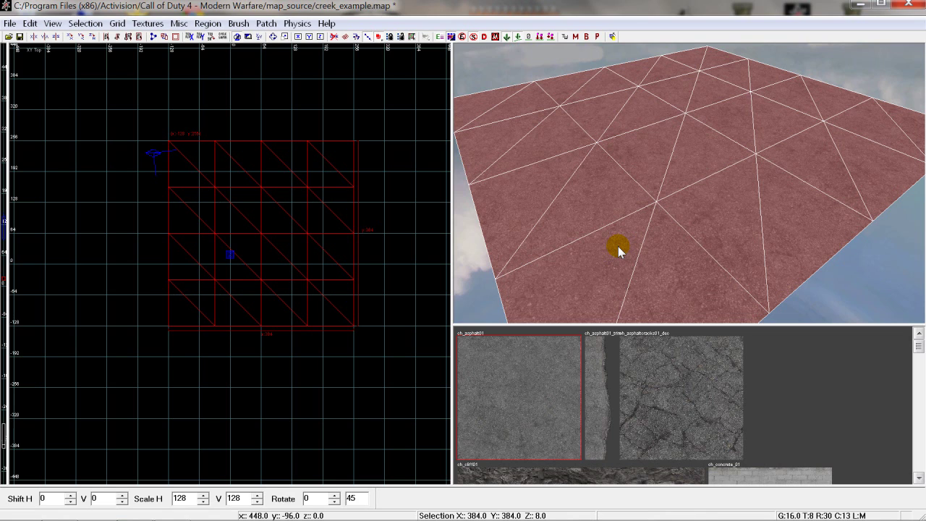
# Open the advanced patch editing options, enable Paint Height, and set the outer radius to 304 and the inner radius to 160.
pyautogui.hotkey('shift', 's')
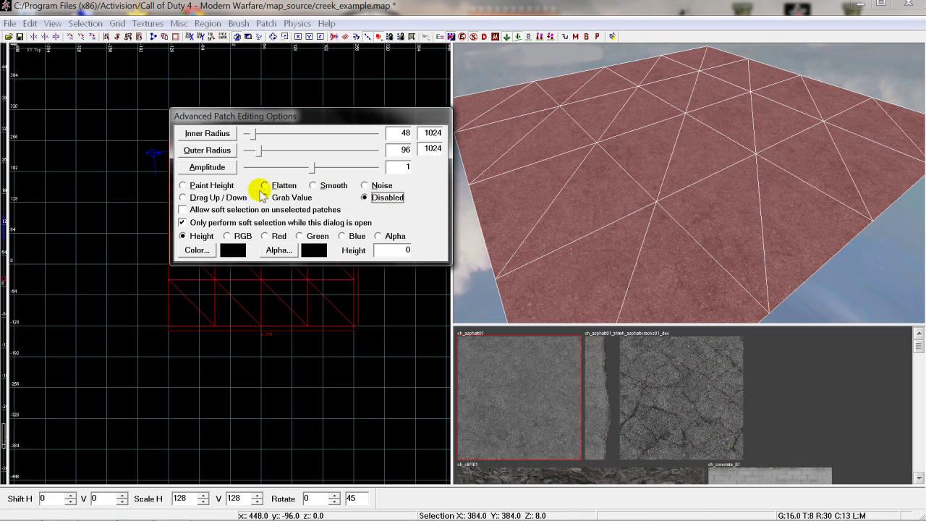
pyautogui.click(213, 187)
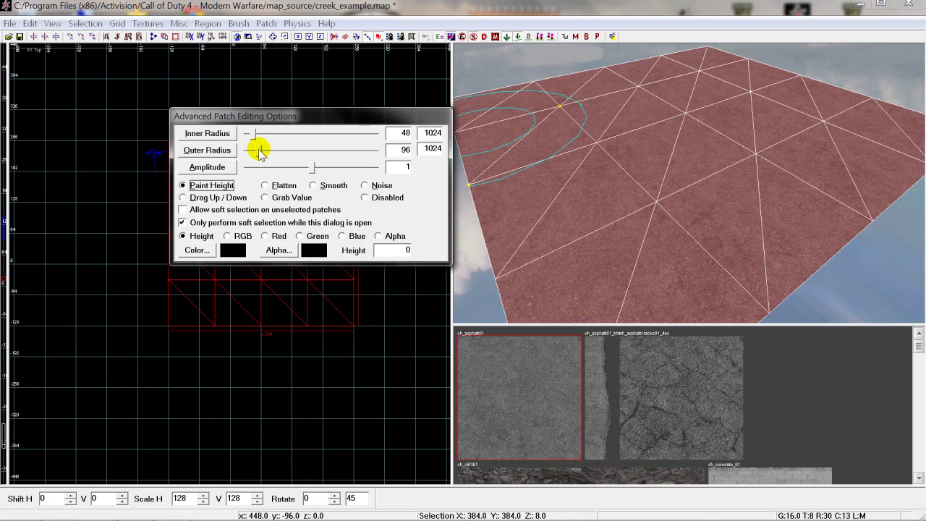
pyautogui.moveTo(259, 151)
pyautogui.mouseDown()
pyautogui.moveTo(287, 152)
pyautogui.moveTo(248, 137)
pyautogui.moveTo(265, 135)
pyautogui.mouseUp()
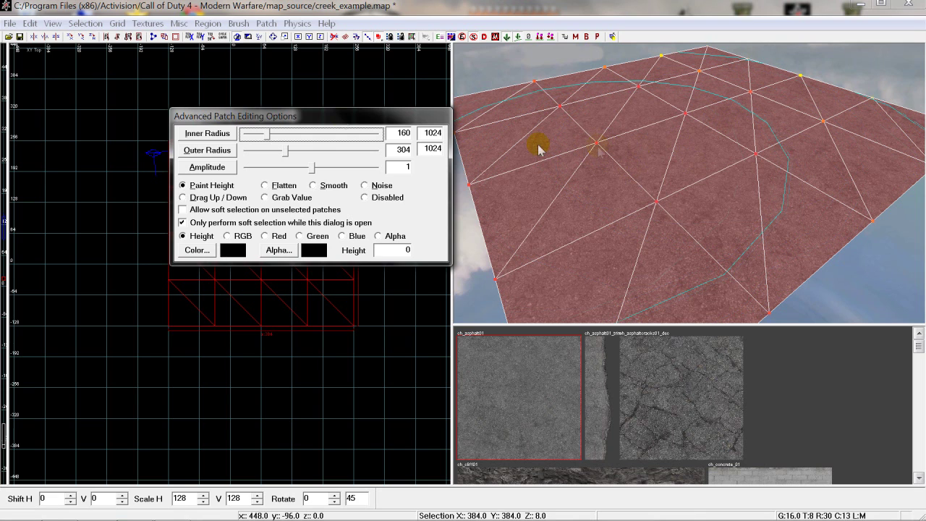
# Set the outer radius to 128 and, after trying 176, settle the inner radius on 48.
pyautogui.moveTo(267, 136)
pyautogui.mouseDown()
pyautogui.moveTo(251, 133)
pyautogui.moveTo(275, 148)
pyautogui.moveTo(264, 151)
pyautogui.mouseUp()
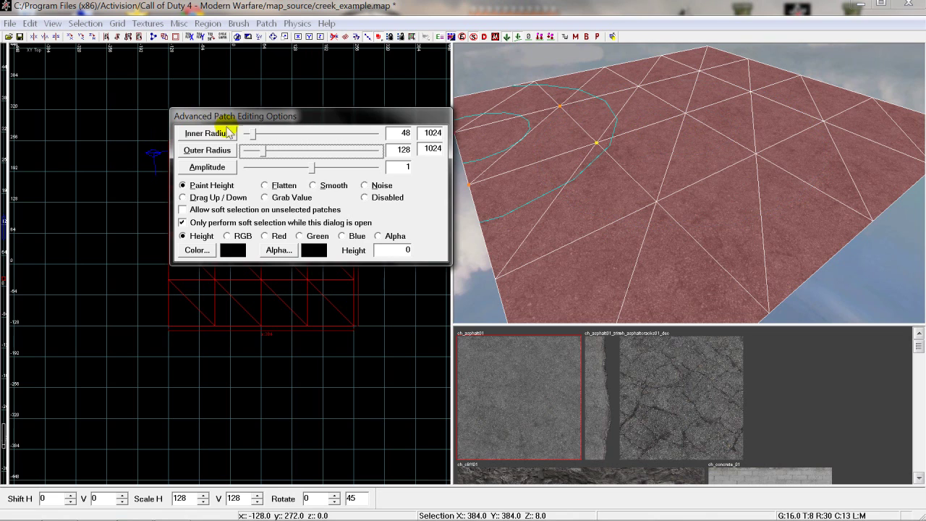
pyautogui.moveTo(252, 135); pyautogui.dragTo(269, 133)
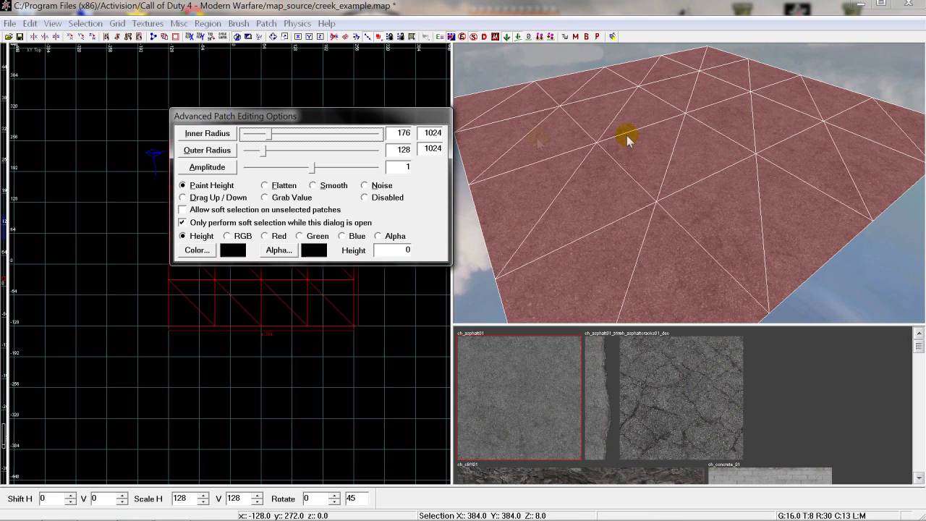
pyautogui.moveTo(269, 135); pyautogui.dragTo(254, 134)
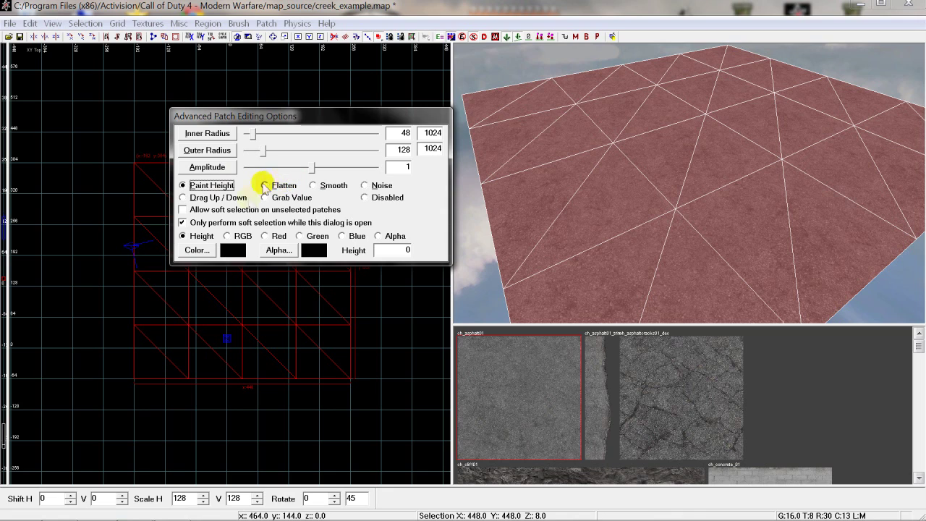
# Use Paint Height on the Height channel to raise the patch's interior vertices, reducing the amplitude to 0.0625 for the last stroke.
pyautogui.click(203, 239)
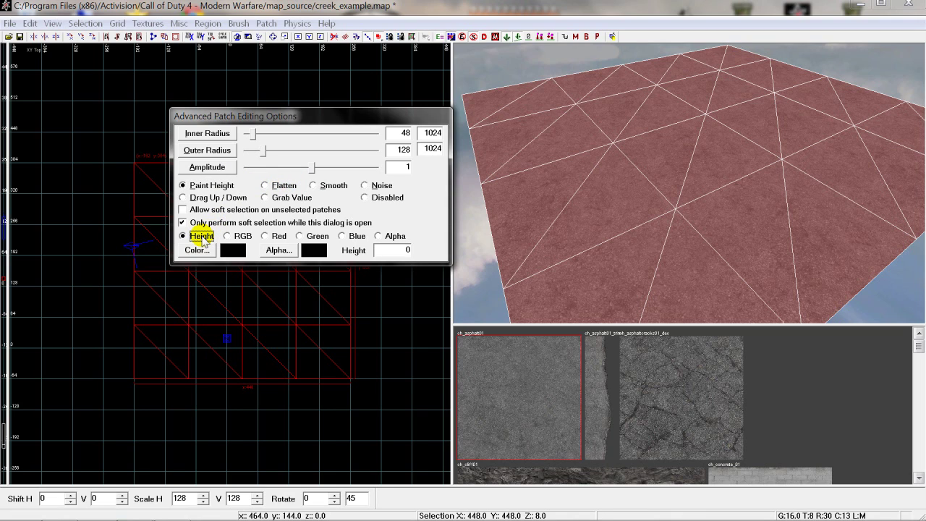
pyautogui.click(210, 185)
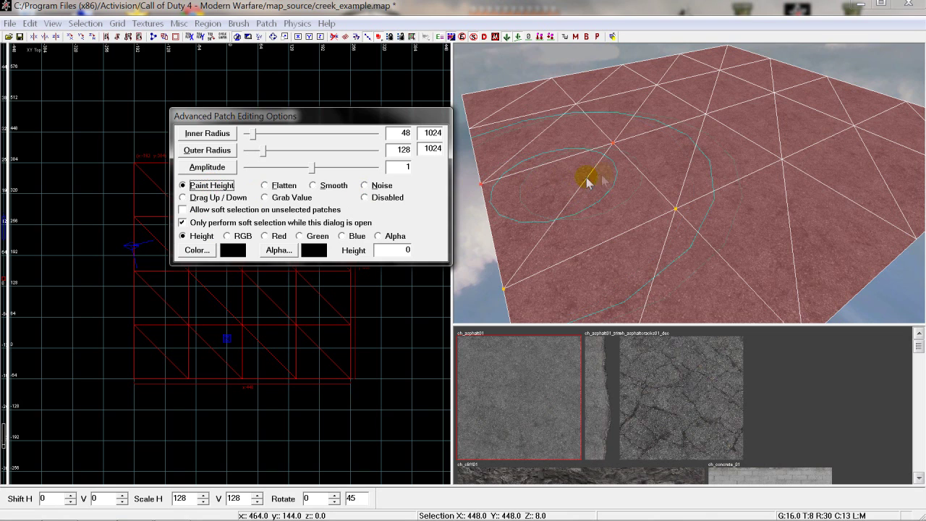
pyautogui.moveTo(694, 128)
pyautogui.mouseDown()
pyautogui.moveTo(674, 128)
pyautogui.moveTo(728, 137)
pyautogui.moveTo(690, 128)
pyautogui.mouseUp()
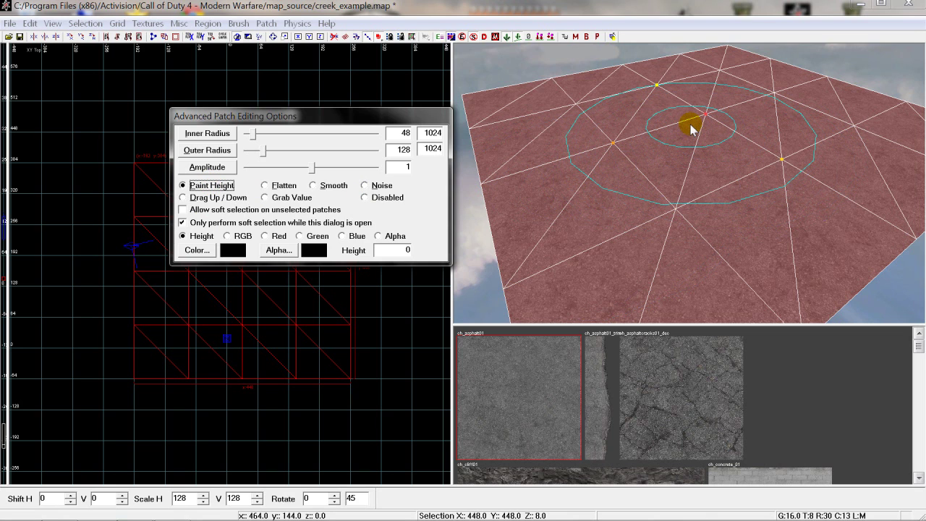
pyautogui.moveTo(685, 119)
pyautogui.mouseDown()
pyautogui.moveTo(645, 125)
pyautogui.moveTo(669, 147)
pyautogui.moveTo(682, 119)
pyautogui.moveTo(651, 115)
pyautogui.moveTo(657, 151)
pyautogui.moveTo(683, 146)
pyautogui.moveTo(648, 167)
pyautogui.moveTo(592, 142)
pyautogui.moveTo(608, 158)
pyautogui.moveTo(606, 173)
pyautogui.moveTo(652, 166)
pyautogui.moveTo(721, 136)
pyautogui.moveTo(699, 93)
pyautogui.moveTo(677, 125)
pyautogui.moveTo(697, 85)
pyautogui.moveTo(620, 102)
pyautogui.moveTo(596, 176)
pyautogui.moveTo(575, 190)
pyautogui.moveTo(568, 217)
pyautogui.moveTo(678, 214)
pyautogui.moveTo(687, 197)
pyautogui.moveTo(662, 216)
pyautogui.mouseUp()
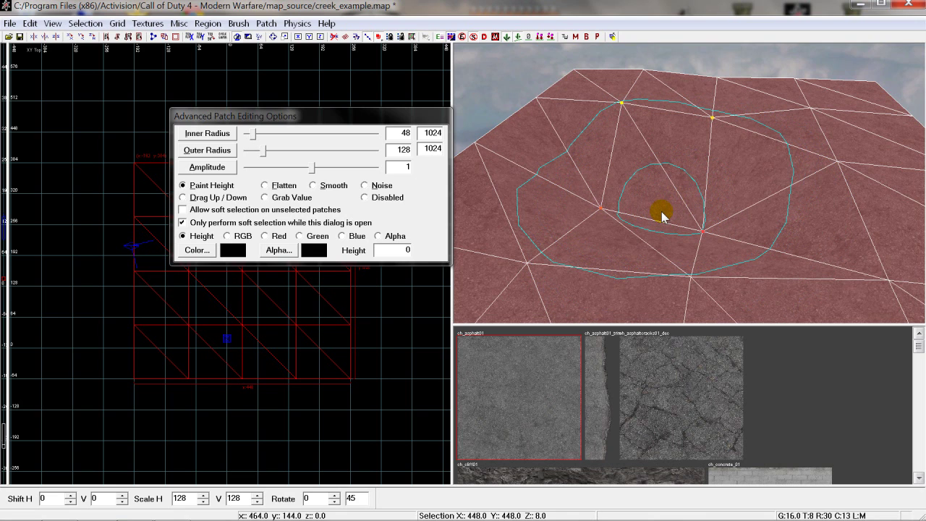
pyautogui.moveTo(663, 215); pyautogui.dragTo(661, 207)
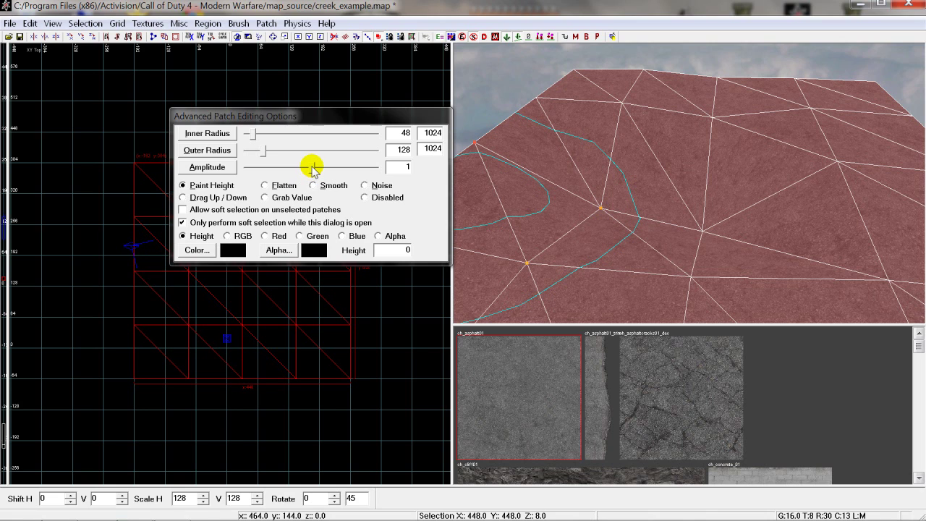
pyautogui.moveTo(313, 169); pyautogui.dragTo(280, 168)
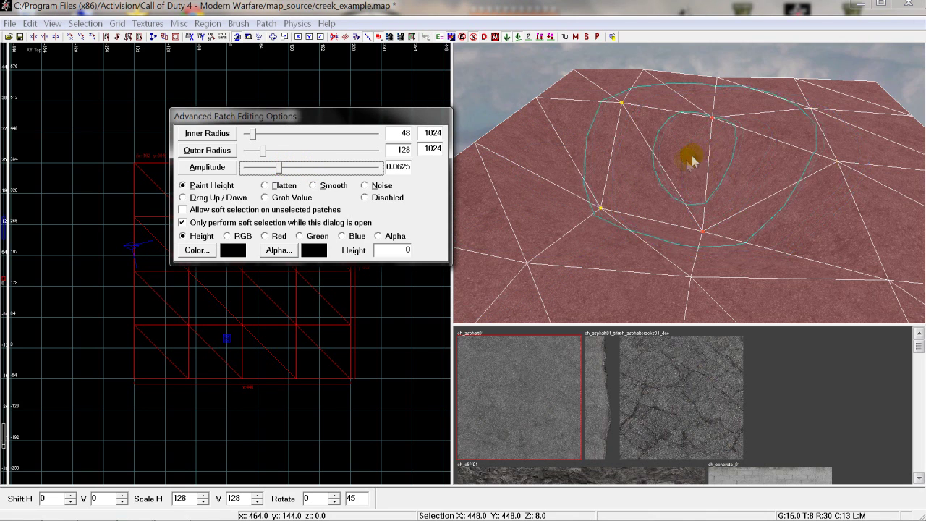
pyautogui.moveTo(677, 180)
pyautogui.mouseDown()
pyautogui.moveTo(656, 217)
pyautogui.moveTo(616, 228)
pyautogui.moveTo(693, 200)
pyautogui.moveTo(614, 183)
pyautogui.moveTo(699, 171)
pyautogui.moveTo(708, 177)
pyautogui.moveTo(699, 183)
pyautogui.moveTo(638, 169)
pyautogui.moveTo(713, 159)
pyautogui.moveTo(665, 174)
pyautogui.moveTo(715, 151)
pyautogui.moveTo(601, 160)
pyautogui.moveTo(591, 184)
pyautogui.moveTo(694, 163)
pyautogui.moveTo(682, 158)
pyautogui.moveTo(667, 177)
pyautogui.moveTo(660, 149)
pyautogui.moveTo(628, 156)
pyautogui.moveTo(657, 163)
pyautogui.moveTo(641, 149)
pyautogui.moveTo(670, 162)
pyautogui.moveTo(703, 149)
pyautogui.moveTo(680, 166)
pyautogui.mouseUp()
# Switch to Flatten with an amplitude of 0.25 and flatten the raised areas across the patch.
pyautogui.click(269, 185)
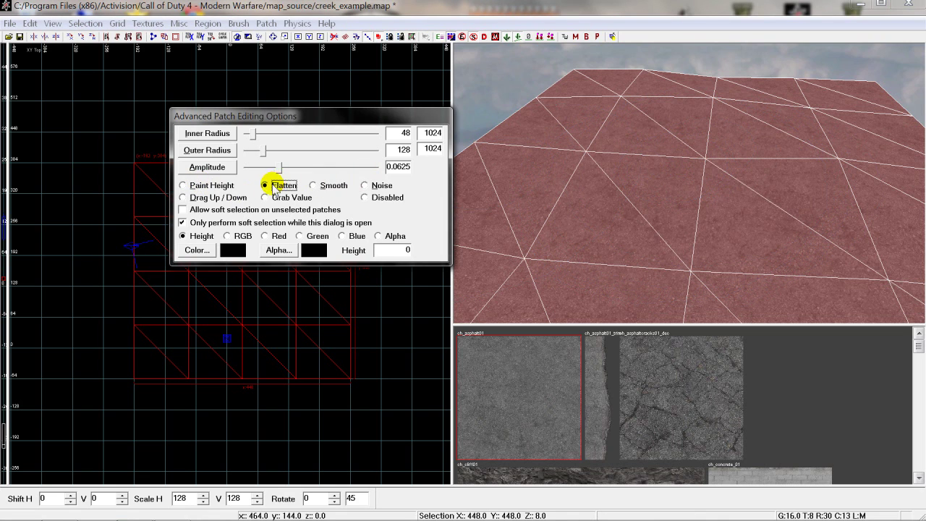
pyautogui.moveTo(280, 168); pyautogui.dragTo(301, 167)
pyautogui.moveTo(754, 124)
pyautogui.mouseDown()
pyautogui.moveTo(575, 128)
pyautogui.moveTo(891, 145)
pyautogui.moveTo(751, 94)
pyautogui.moveTo(542, 173)
pyautogui.moveTo(889, 186)
pyautogui.mouseUp()
# Try the Smooth mode, return to Paint Height, and raise new bumps across the middle and far part of the patch.
pyautogui.click(312, 186)
pyautogui.click(316, 186)
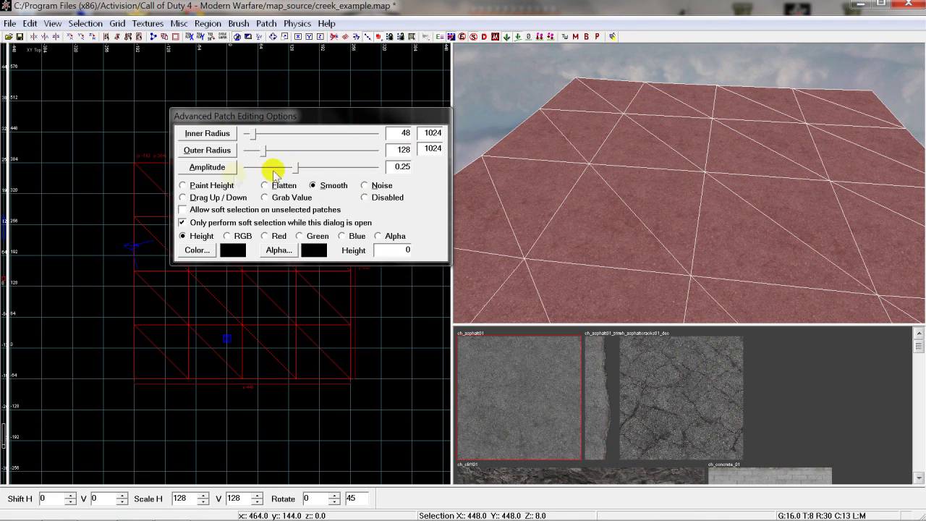
pyautogui.click(185, 185)
pyautogui.moveTo(665, 158)
pyautogui.mouseDown()
pyautogui.moveTo(634, 167)
pyautogui.moveTo(742, 124)
pyautogui.moveTo(750, 92)
pyautogui.moveTo(728, 87)
pyautogui.mouseUp()
# Smooth the painted bumps across the patch, increasing the amplitude to 0.5.
pyautogui.click(313, 185)
pyautogui.moveTo(709, 152)
pyautogui.mouseDown()
pyautogui.moveTo(740, 138)
pyautogui.moveTo(729, 123)
pyautogui.moveTo(698, 130)
pyautogui.moveTo(678, 120)
pyautogui.moveTo(580, 191)
pyautogui.moveTo(734, 138)
pyautogui.moveTo(694, 139)
pyautogui.moveTo(703, 114)
pyautogui.mouseUp()
pyautogui.moveTo(296, 166); pyautogui.dragTo(304, 166)
pyautogui.moveTo(749, 152)
pyautogui.mouseDown()
pyautogui.moveTo(696, 142)
pyautogui.moveTo(542, 208)
pyautogui.moveTo(711, 98)
pyautogui.moveTo(622, 117)
pyautogui.moveTo(616, 136)
pyautogui.moveTo(646, 184)
pyautogui.moveTo(718, 199)
pyautogui.moveTo(790, 149)
pyautogui.moveTo(742, 112)
pyautogui.moveTo(680, 107)
pyautogui.moveTo(611, 169)
pyautogui.mouseUp()
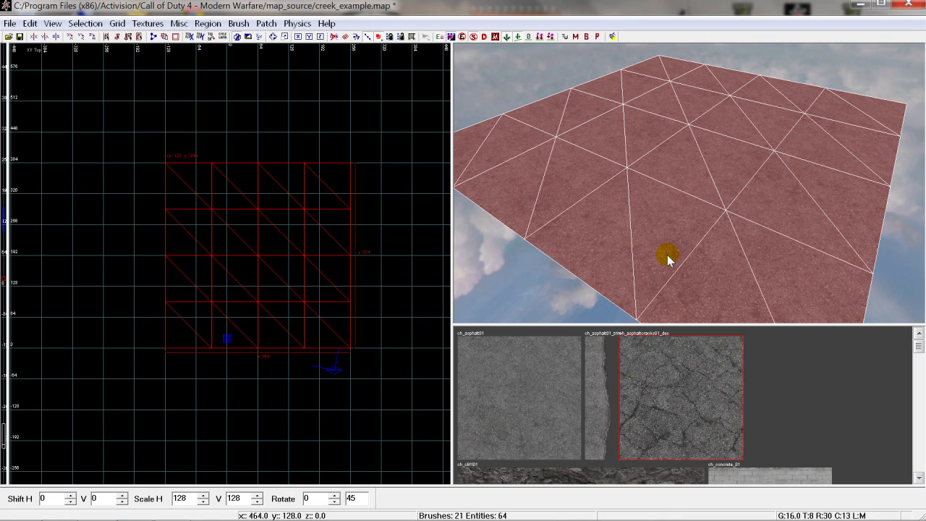
# Apply the ch_asphaltcracks01_dec texture to the patch, fade the cracks around its centre using Flatten on Alpha, and deselect it.
pyautogui.click(691, 372)
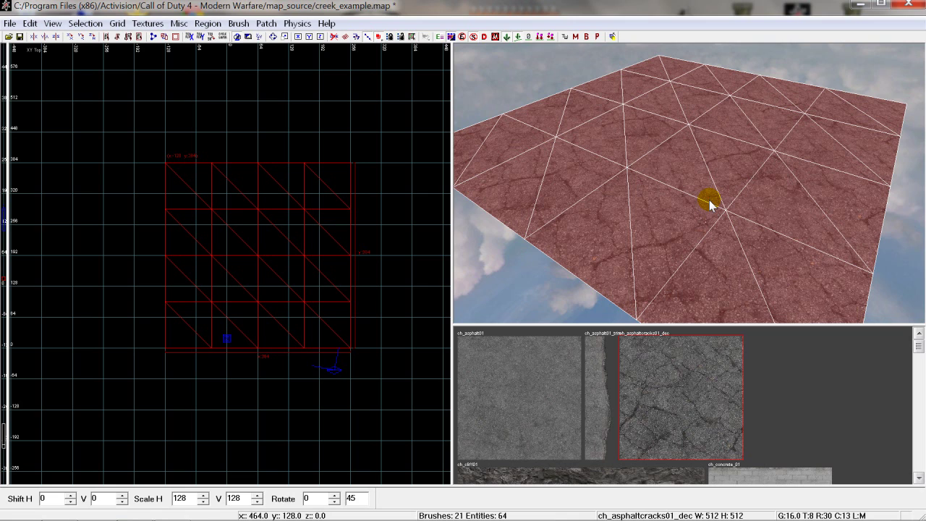
pyautogui.moveTo(709, 206)
pyautogui.mouseDown(button='right')
pyautogui.moveTo(713, 198)
pyautogui.moveTo(586, 278)
pyautogui.mouseUp(button='right')
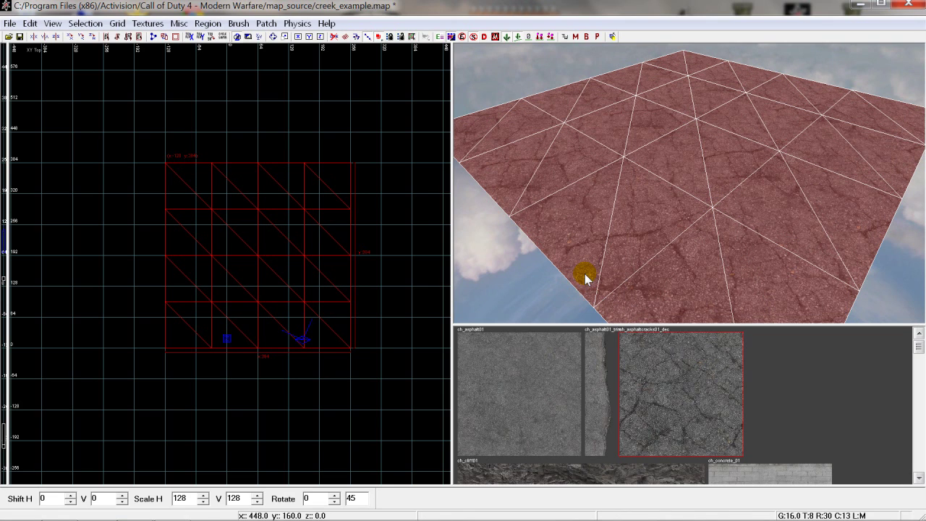
pyautogui.hotkey('shift', 'v')
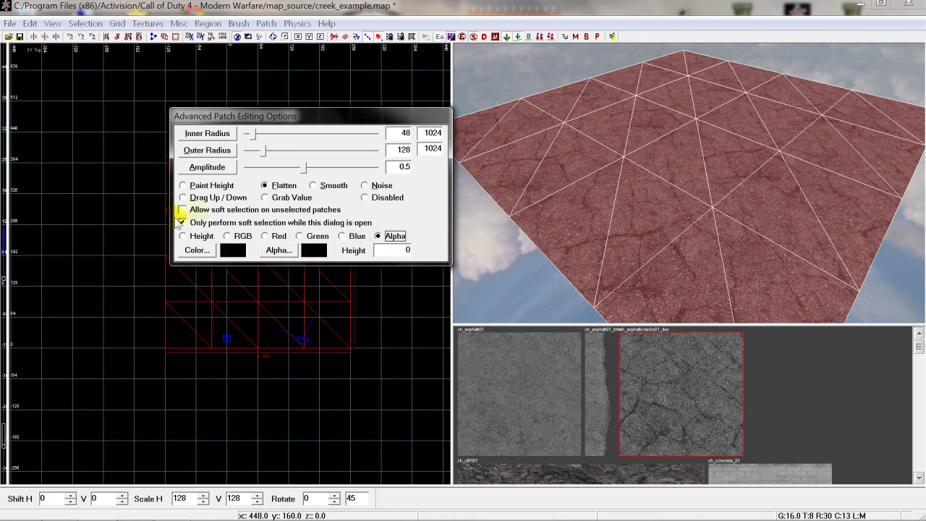
pyautogui.click(277, 186)
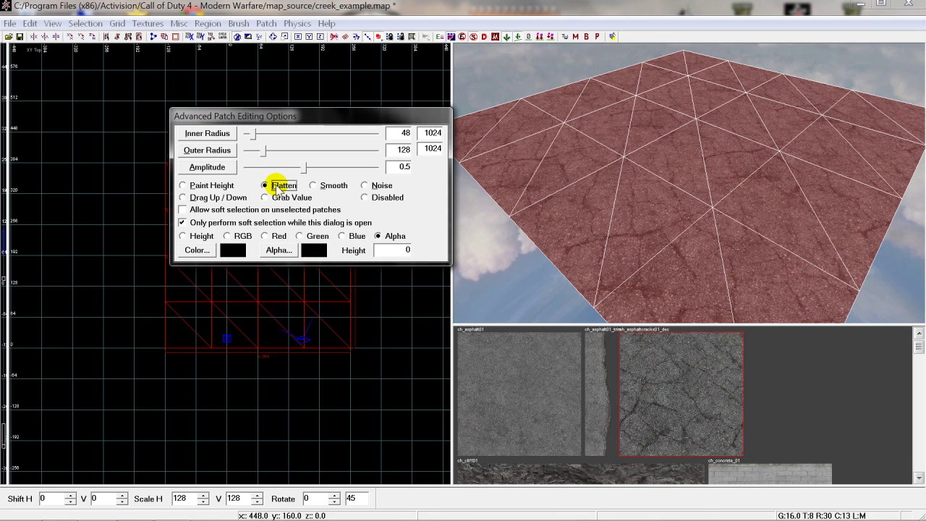
pyautogui.click(396, 237)
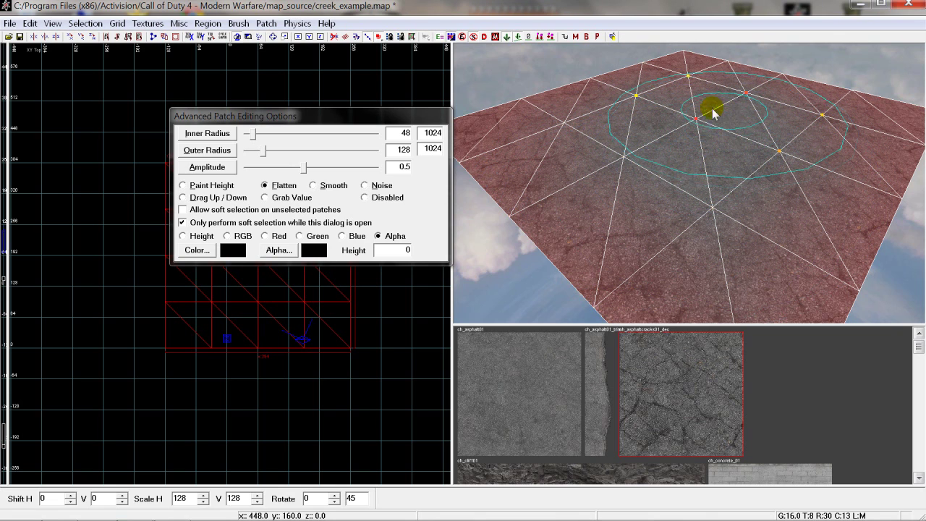
pyautogui.moveTo(696, 182)
pyautogui.mouseDown()
pyautogui.moveTo(696, 87)
pyautogui.moveTo(695, 180)
pyautogui.mouseUp()
pyautogui.press('Escape')
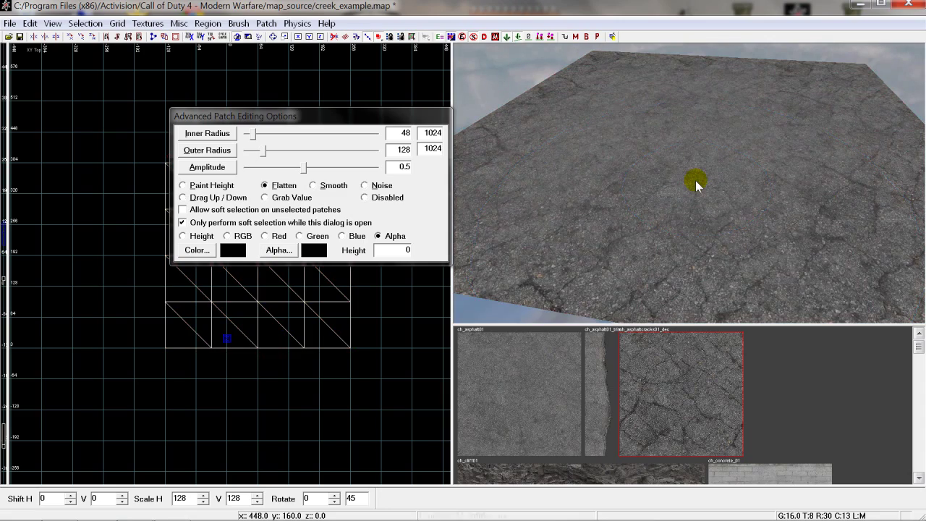
# Reselect the patch, replace its cracks texture with the brown dirt decal beside ch_ground_dirt03, and deselect it.
pyautogui.keyDown('shift'); pyautogui.click(798, 217); pyautogui.keyUp('shift')
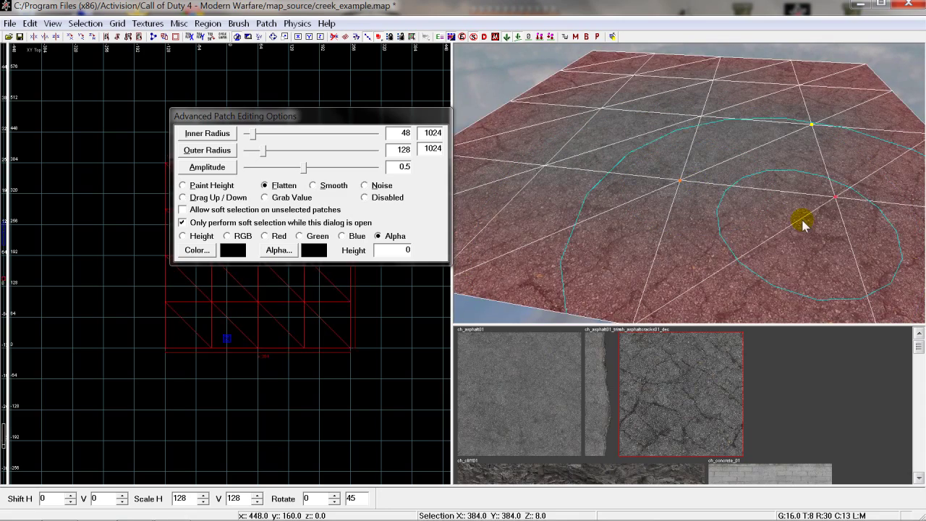
pyautogui.scroll(-8, 644, 373)
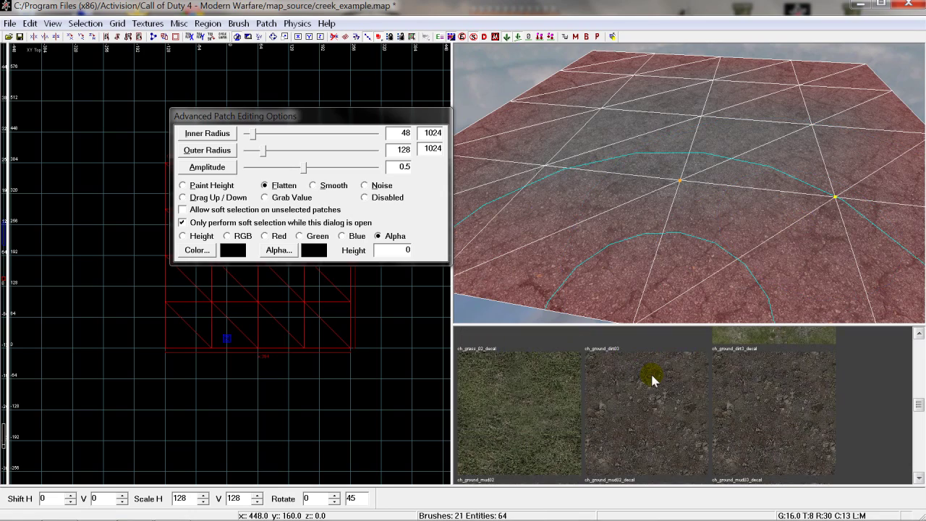
pyautogui.click(756, 390)
pyautogui.moveTo(661, 159); pyautogui.dragTo(678, 191, button='right')
pyautogui.press('Escape')
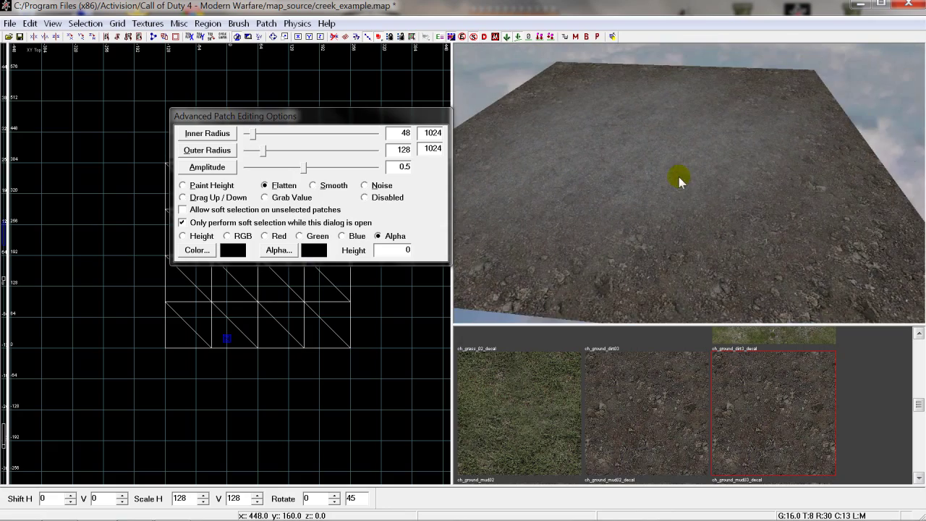
# Reselect the patch, set the amplitude to 0.125, and paint its alpha with light Flatten strokes near the middle.
pyautogui.keyDown('shift'); pyautogui.click(684, 228); pyautogui.keyUp('shift')
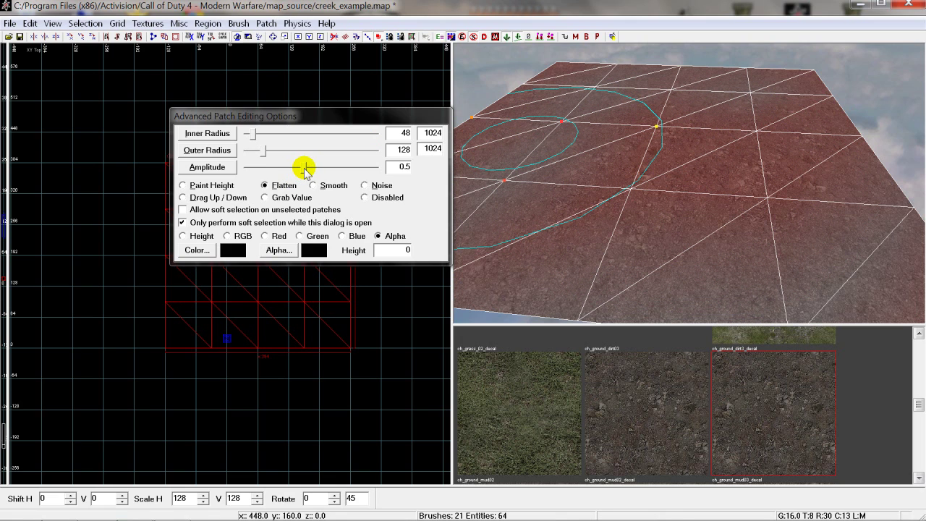
pyautogui.moveTo(305, 168); pyautogui.dragTo(287, 169)
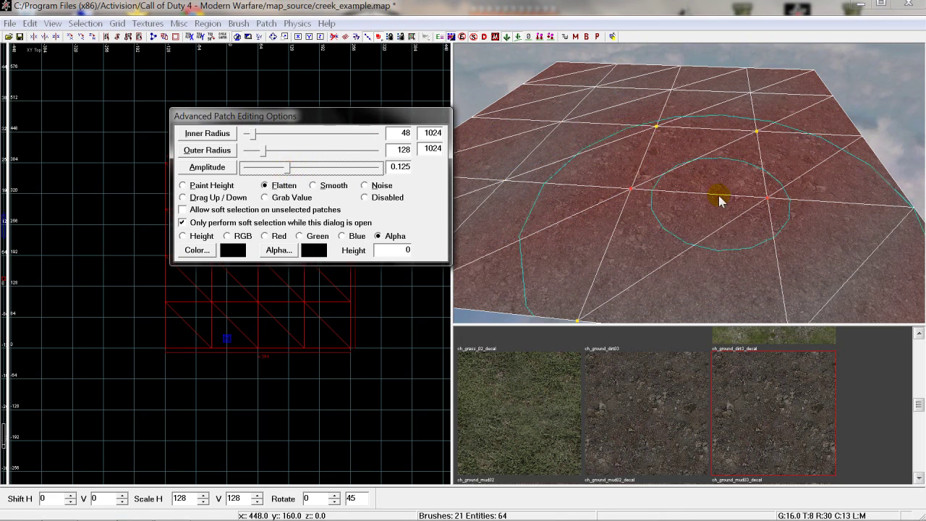
pyautogui.click(630, 187)
pyautogui.moveTo(629, 187)
pyautogui.mouseDown()
pyautogui.moveTo(719, 155)
pyautogui.moveTo(657, 144)
pyautogui.moveTo(680, 165)
pyautogui.moveTo(688, 132)
pyautogui.mouseUp()
# Set the amplitude to 2, paint stronger alpha strokes across the patch's middle, and deselect it.
pyautogui.moveTo(289, 161); pyautogui.dragTo(321, 169)
pyautogui.moveTo(758, 149)
pyautogui.mouseDown()
pyautogui.moveTo(703, 152)
pyautogui.moveTo(628, 188)
pyautogui.moveTo(596, 181)
pyautogui.moveTo(708, 152)
pyautogui.moveTo(641, 172)
pyautogui.moveTo(659, 185)
pyautogui.moveTo(650, 135)
pyautogui.moveTo(642, 136)
pyautogui.moveTo(655, 183)
pyautogui.mouseUp()
pyautogui.press('Escape')
pyautogui.moveTo(655, 183); pyautogui.dragTo(649, 177, button='right')
# Reselect the patch, open vertex color/alpha editing with Alpha enabled, and select all of the patch's vertices.
pyautogui.keyDown('shift'); pyautogui.click(615, 175); pyautogui.keyUp('shift')
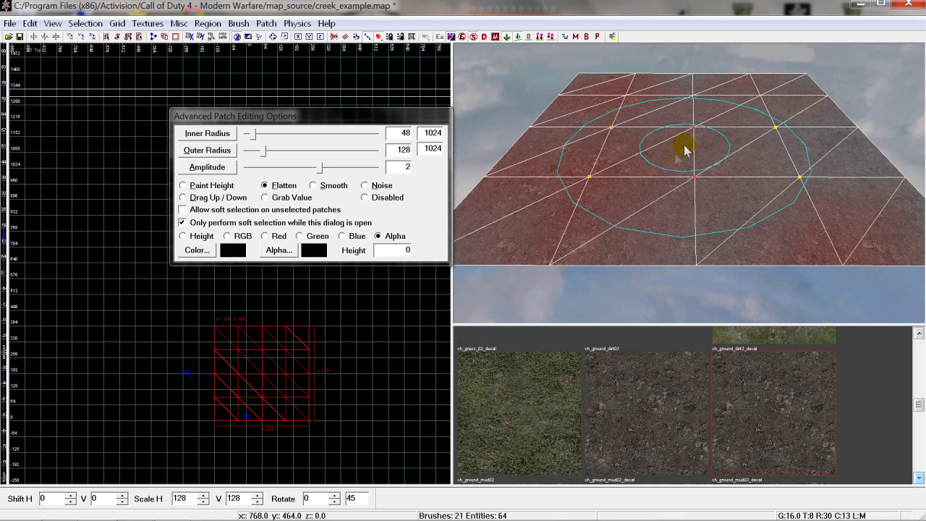
pyautogui.press('Escape')
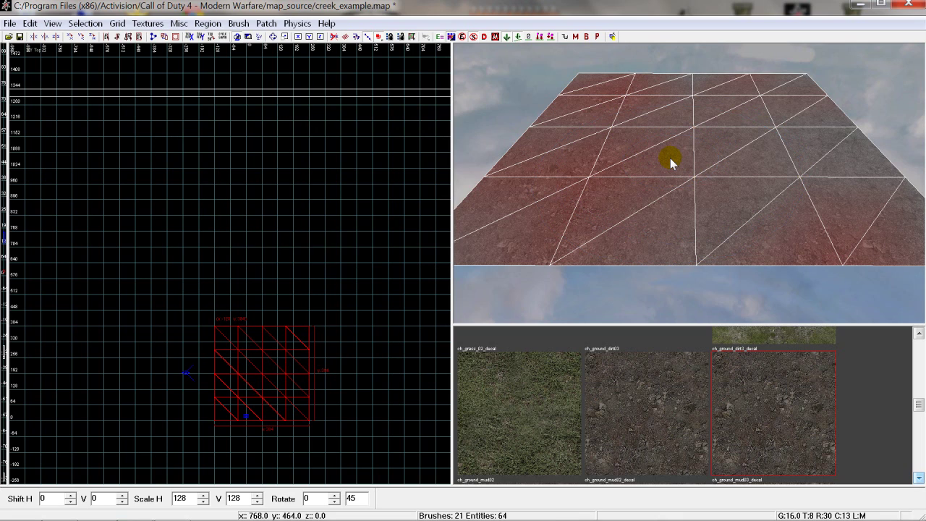
pyautogui.hotkey('shift', 'v')
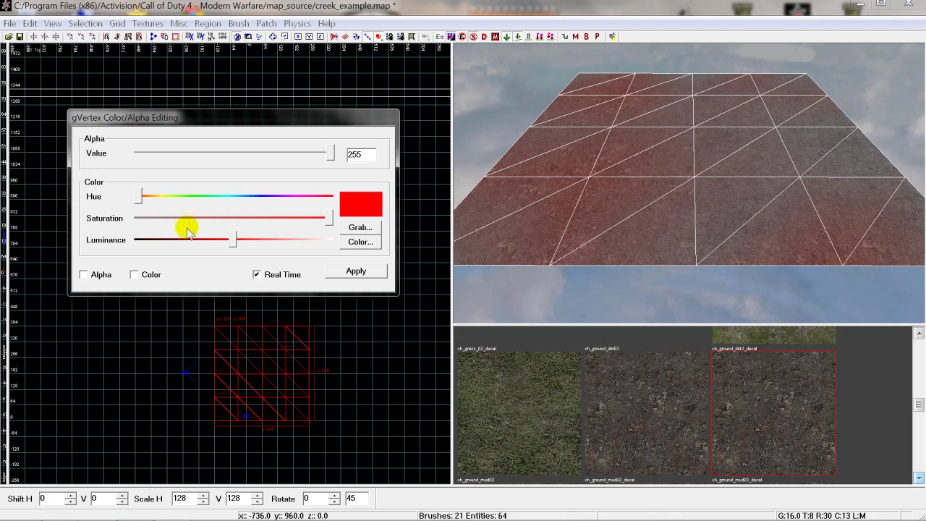
pyautogui.click(84, 275)
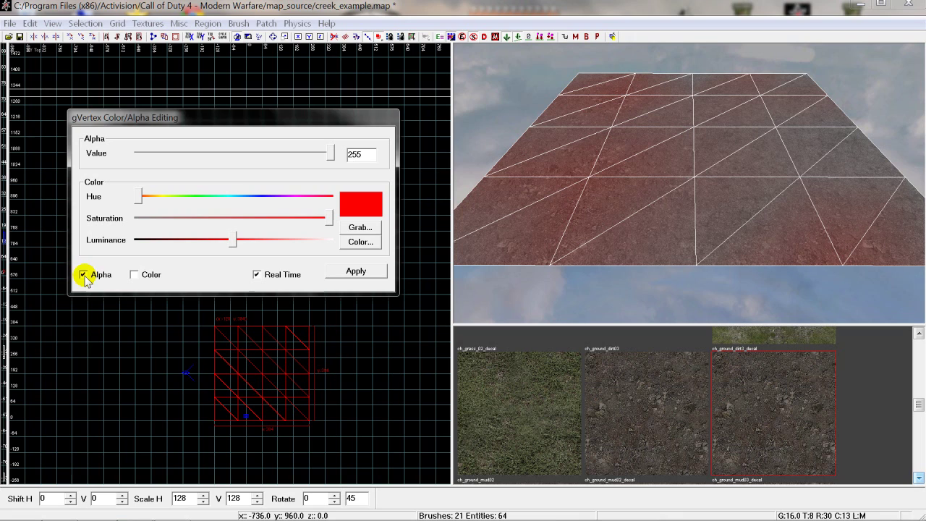
pyautogui.click(675, 188)
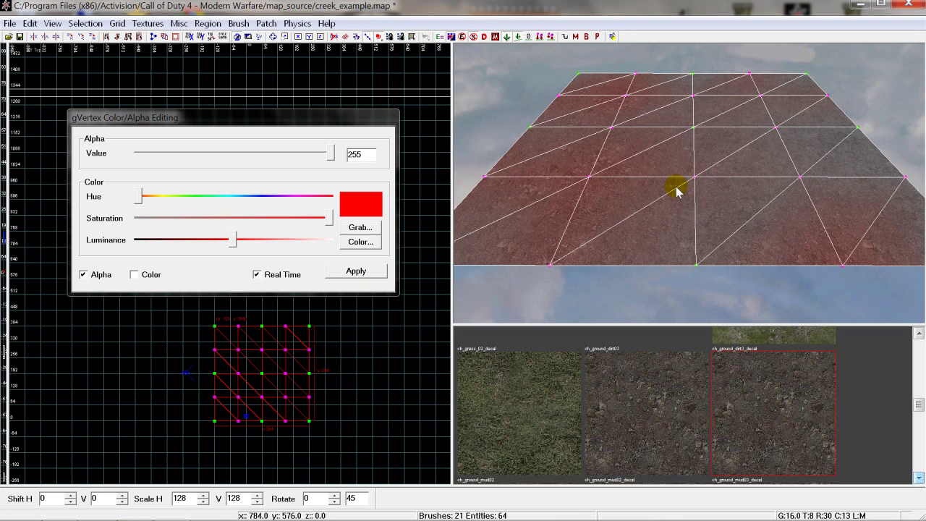
pyautogui.moveTo(172, 303); pyautogui.dragTo(353, 441)
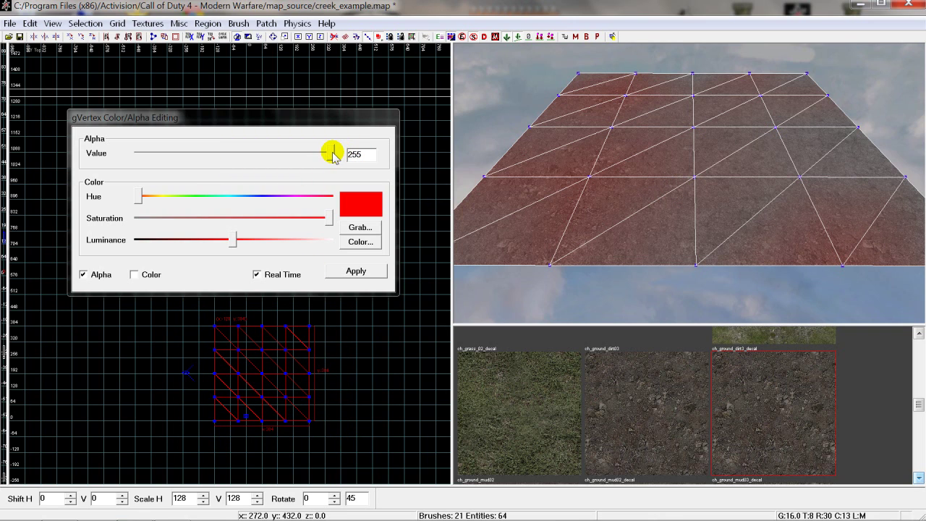
# Apply an alpha of 255 to all selected vertices, then reduce their alpha to 0.
pyautogui.click(337, 270)
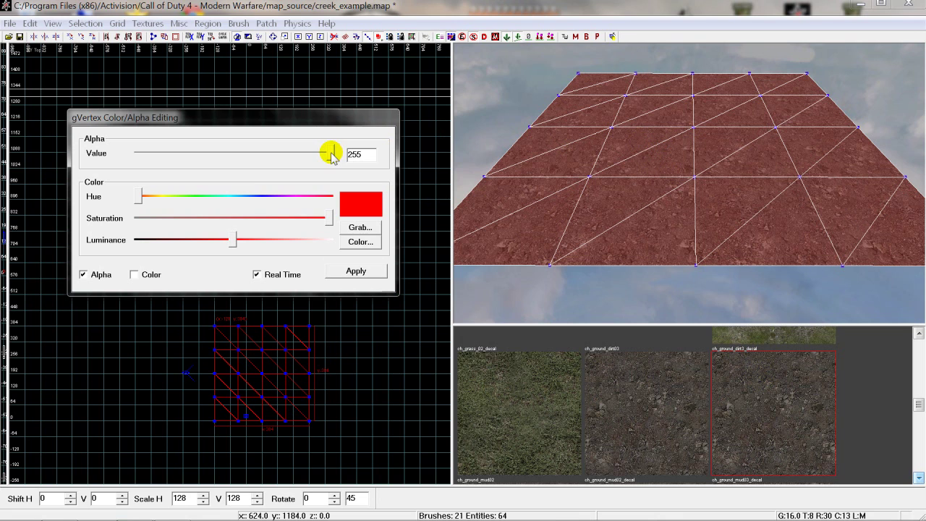
pyautogui.moveTo(333, 155); pyautogui.dragTo(130, 163)
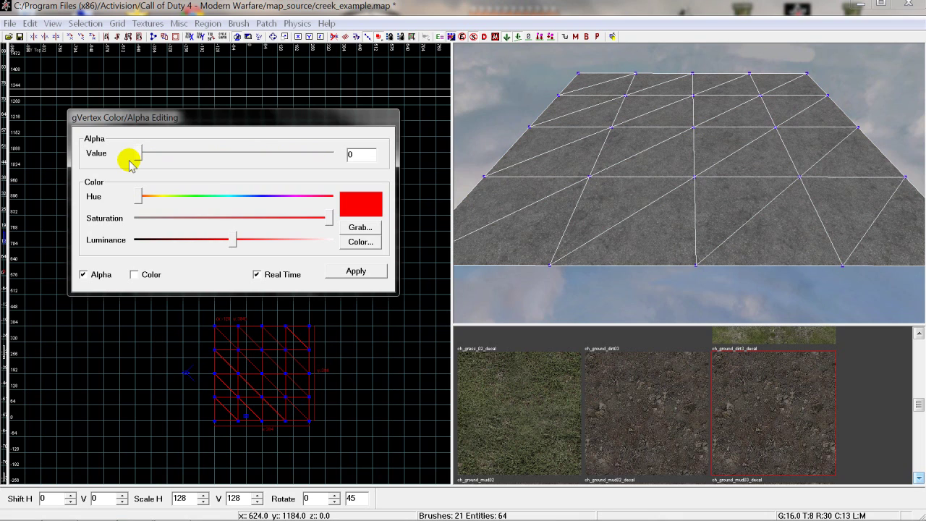
pyautogui.moveTo(130, 164)
pyautogui.mouseDown()
pyautogui.moveTo(128, 155)
pyautogui.moveTo(140, 155)
pyautogui.mouseUp()
# Select the middle row of vertices and set its alpha to 255, then leave vertex editing.
pyautogui.click(693, 182)
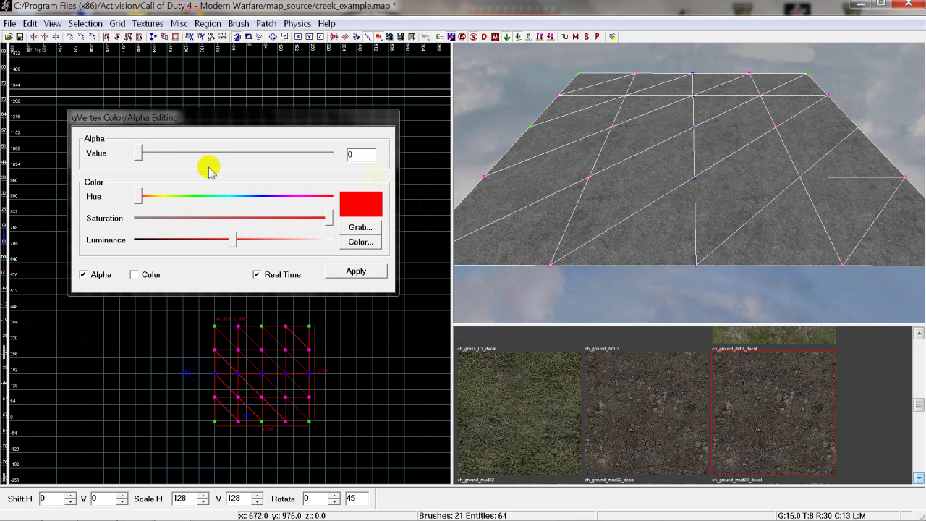
pyautogui.moveTo(139, 154); pyautogui.dragTo(333, 154)
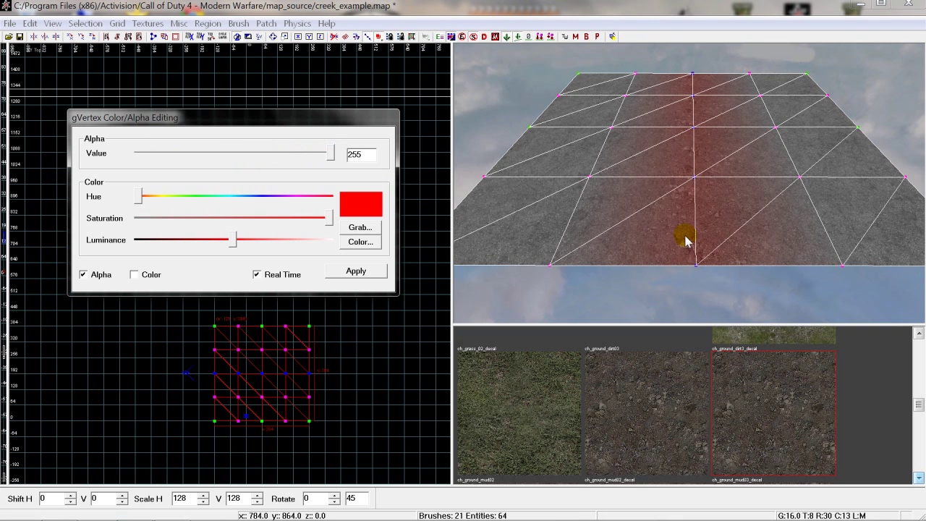
pyautogui.press('Escape')
# Reselect the patch and set the alpha of the middle vertex on its upper edge in the top view to 255.
pyautogui.keyDown('shift'); pyautogui.click(697, 167); pyautogui.keyUp('shift')
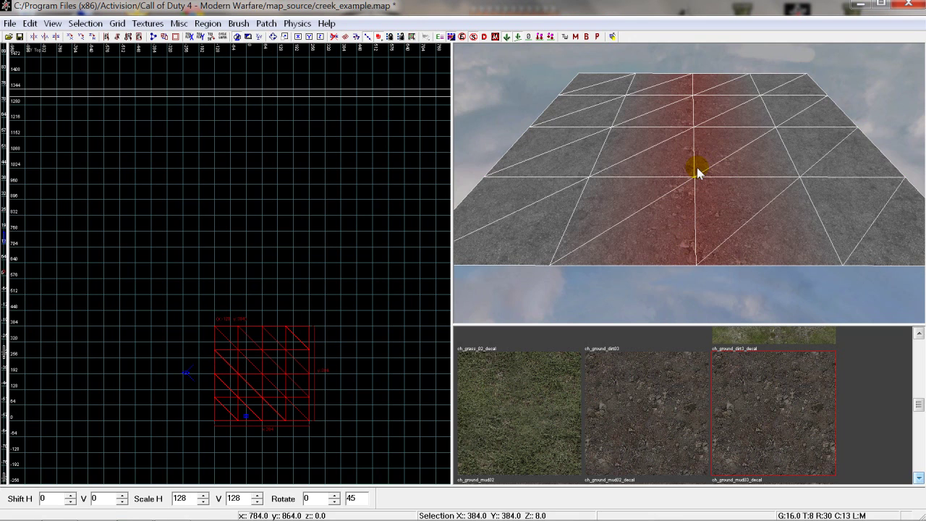
pyautogui.press('v')
pyautogui.moveTo(506, 110); pyautogui.dragTo(547, 148)
pyautogui.hotkey('shift', 'v')
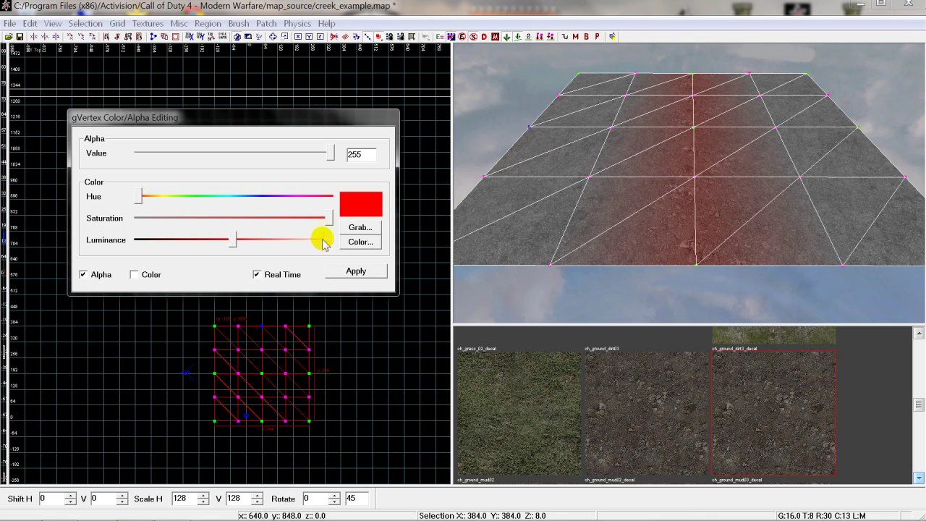
pyautogui.click(329, 154)
pyautogui.moveTo(595, 187)
pyautogui.mouseDown(button='right')
pyautogui.moveTo(607, 174)
pyautogui.moveTo(598, 182)
pyautogui.mouseUp(button='right')
pyautogui.moveTo(337, 151)
pyautogui.mouseDown()
pyautogui.moveTo(124, 155)
pyautogui.moveTo(335, 166)
pyautogui.mouseUp()
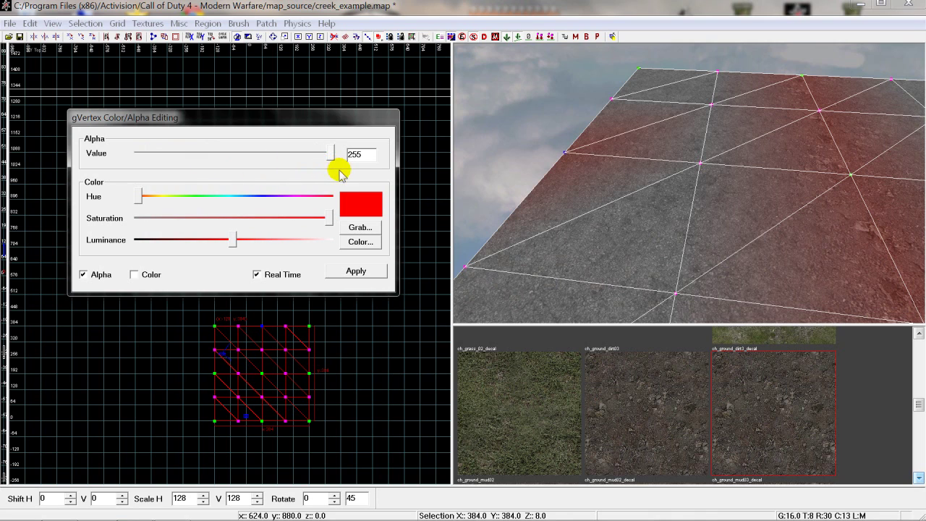
pyautogui.moveTo(674, 210); pyautogui.dragTo(615, 207, button='right')
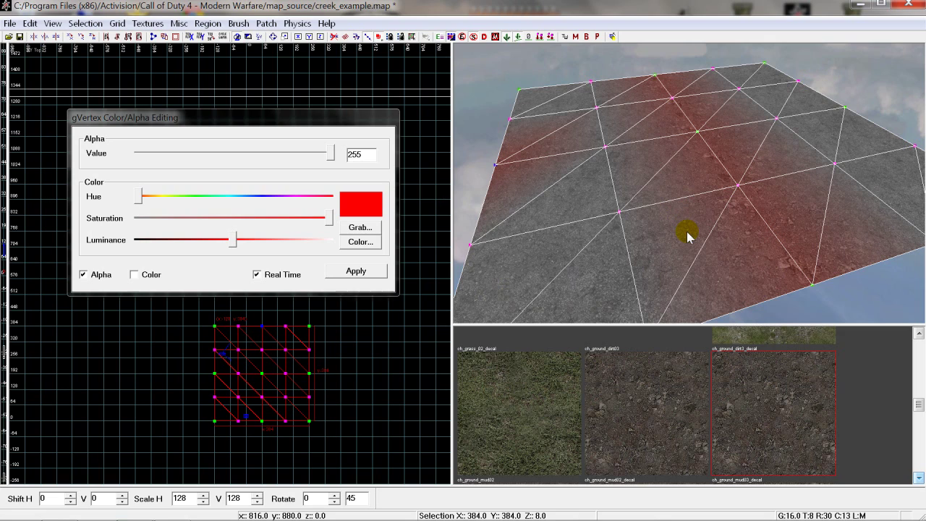